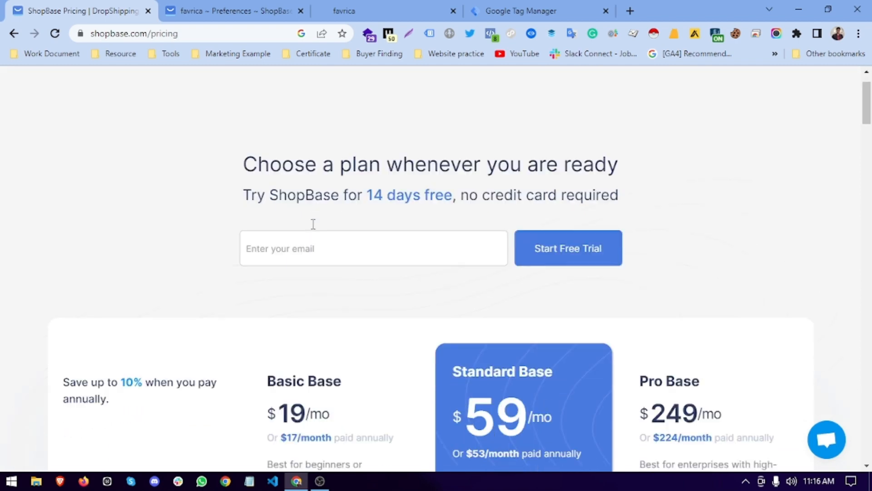
# Step: Review the ShopBase pricing page, including the 14-day free trial offer and the Basic, Standard and Pro Base plans
pyautogui.scroll(5, 312, 227)
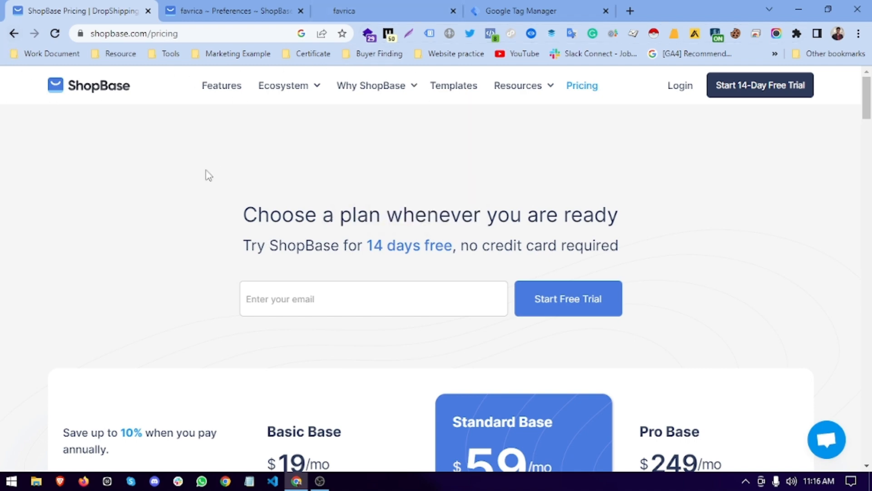
pyautogui.scroll(-1, 476, 249)
pyautogui.scroll(-6, 293, 236)
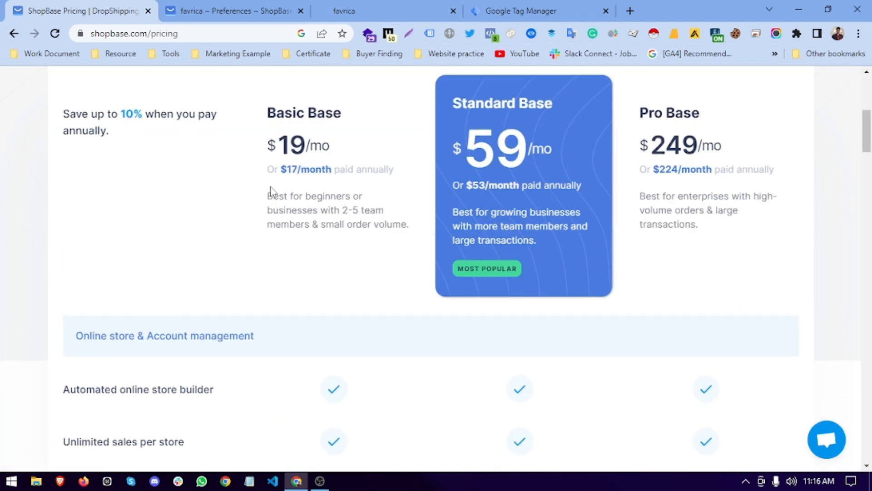
pyautogui.scroll(1, 268, 193)
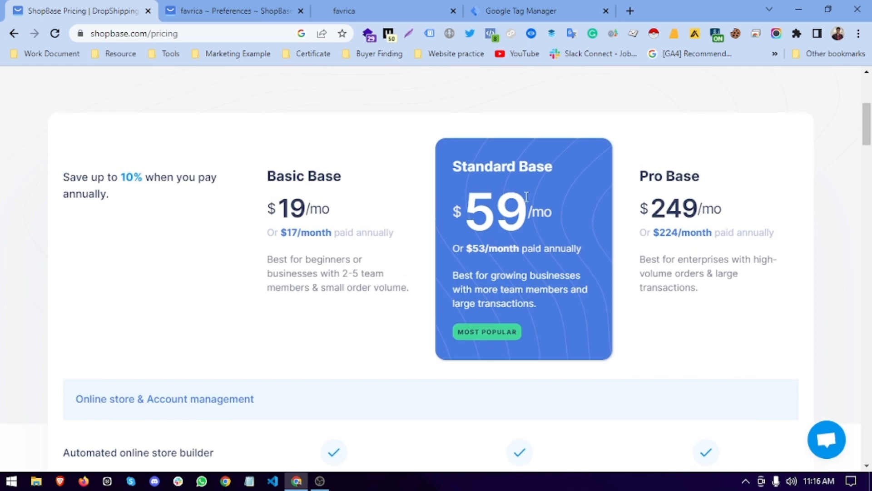
pyautogui.scroll(4, 592, 151)
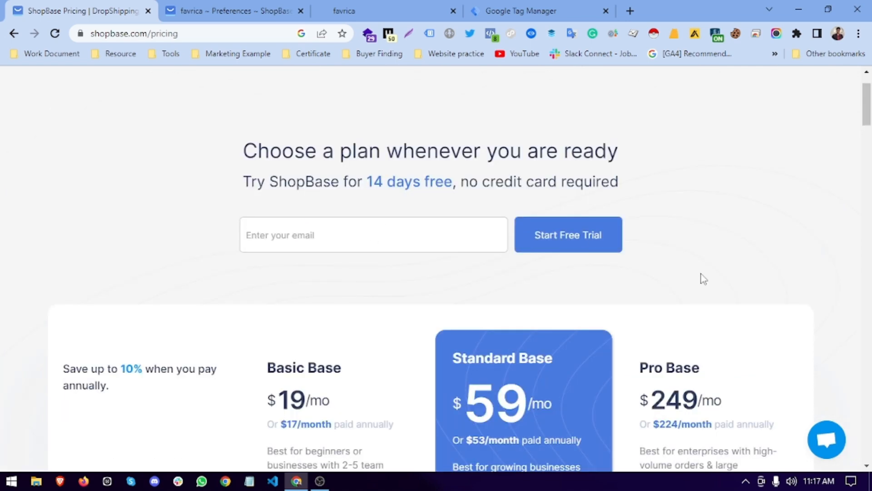
pyautogui.scroll(-4, 700, 278)
pyautogui.scroll(5, 539, 195)
pyautogui.scroll(1, 559, 202)
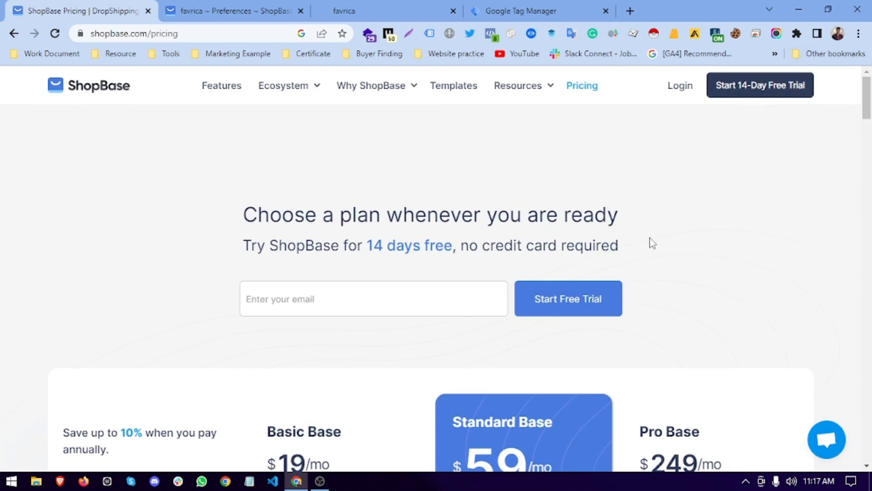
pyautogui.scroll(-2, 642, 218)
pyautogui.scroll(2, 649, 164)
pyautogui.moveTo(227, 213); pyautogui.dragTo(660, 224)
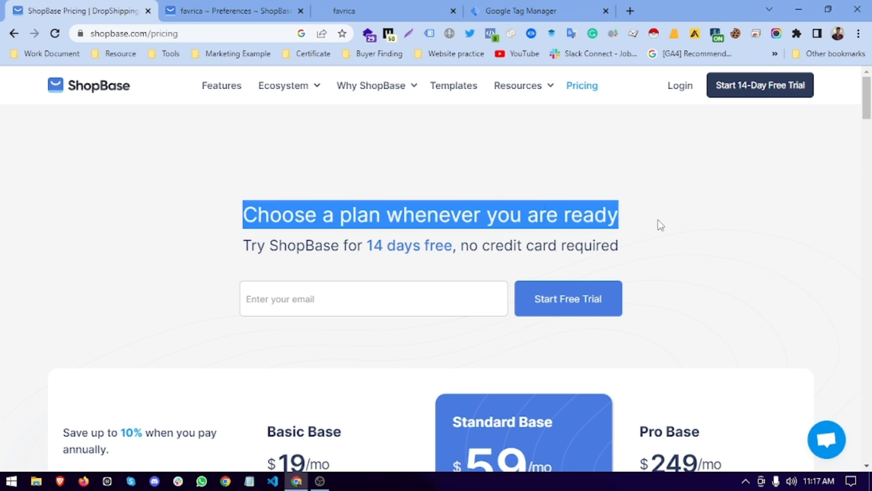
pyautogui.click(749, 278)
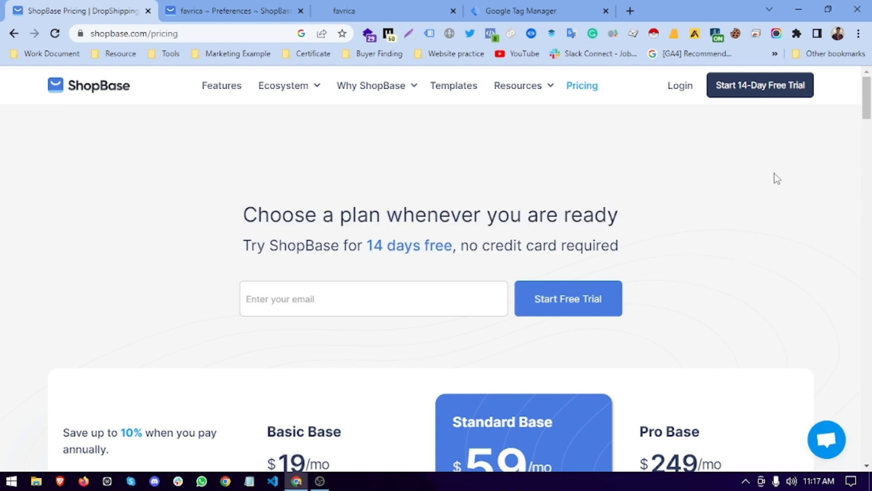
pyautogui.scroll(-6, 774, 173)
pyautogui.scroll(6, 769, 195)
# Step: Switch to the favrica store admin and locate Preferences under Online Store in its navigation
pyautogui.click(271, 1)
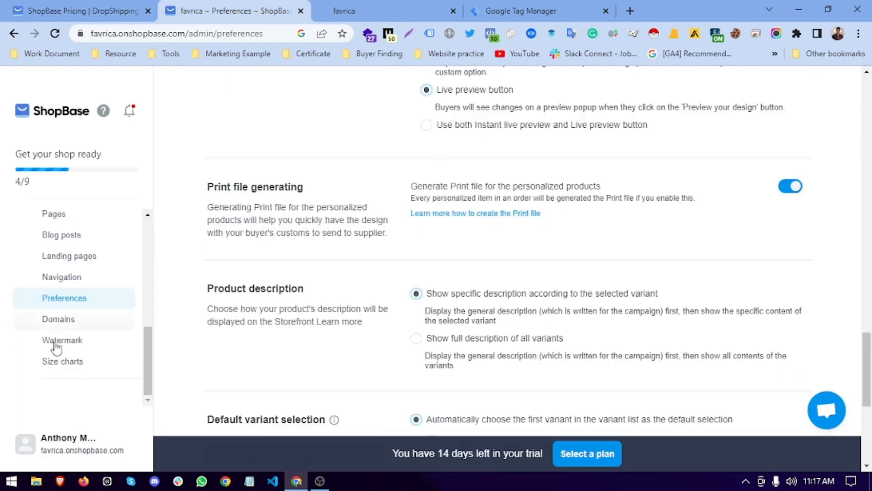
pyautogui.scroll(7, 43, 172)
pyautogui.scroll(4, 2, 219)
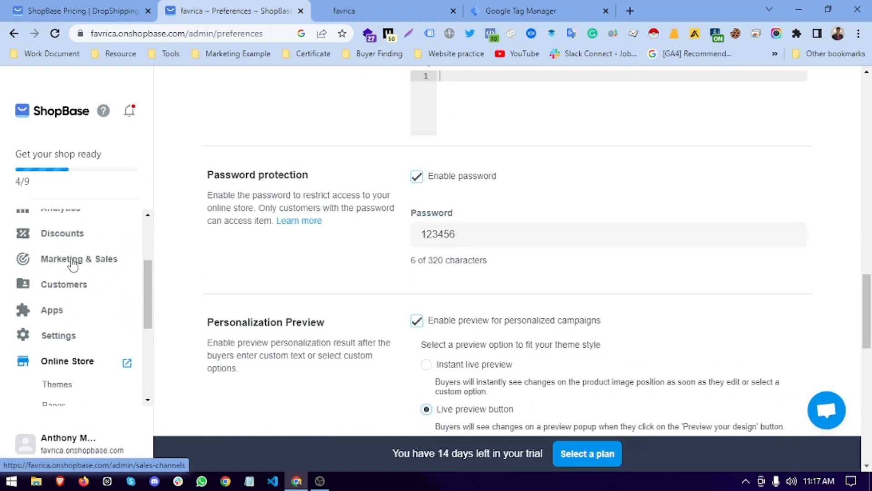
pyautogui.scroll(3, 70, 254)
pyautogui.scroll(2, 77, 232)
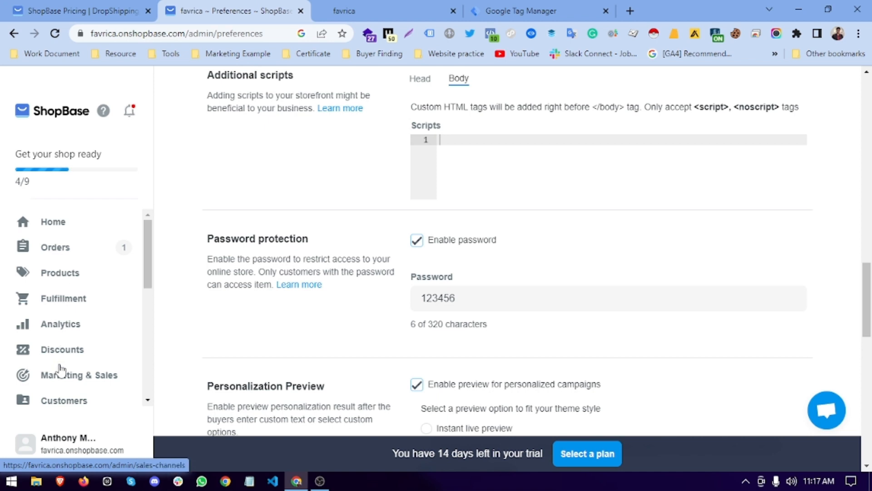
pyautogui.scroll(-5, 103, 282)
pyautogui.scroll(2, 70, 254)
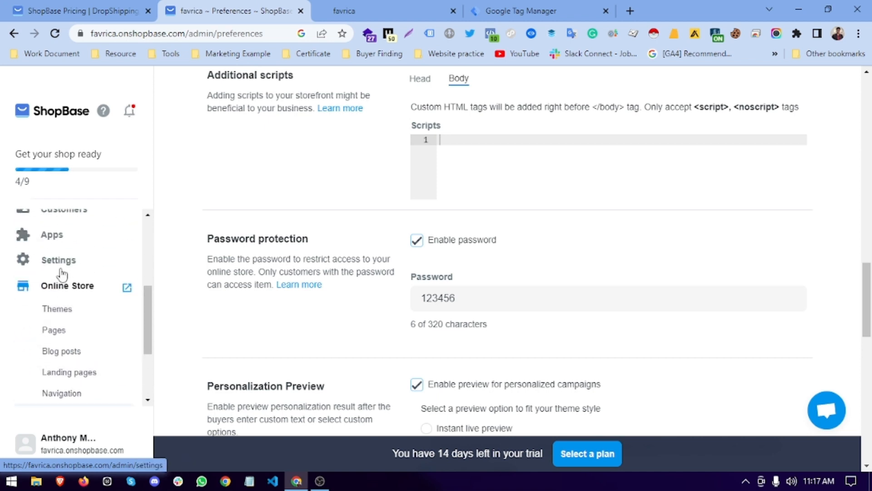
pyautogui.scroll(-2, 68, 291)
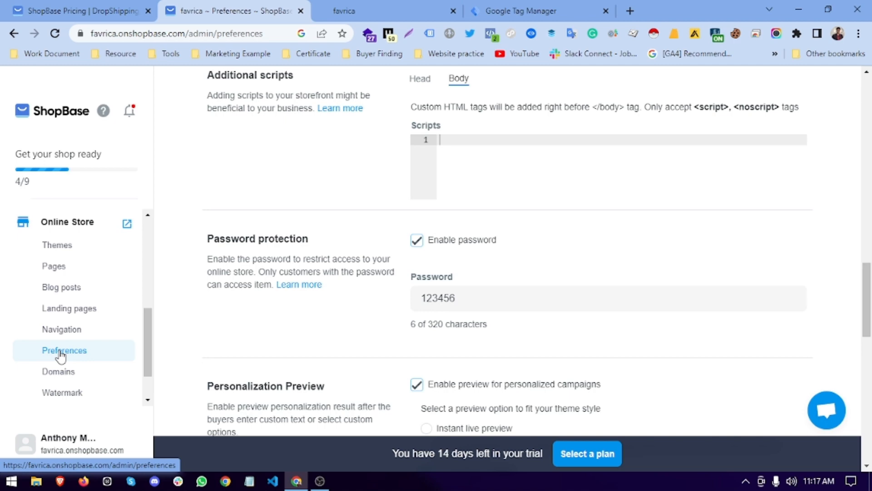
# Step: Examine the store preferences from the favicon down to the Google Analytics section and its supported property ID formats
pyautogui.scroll(3, 429, 252)
pyautogui.scroll(15, 241, 216)
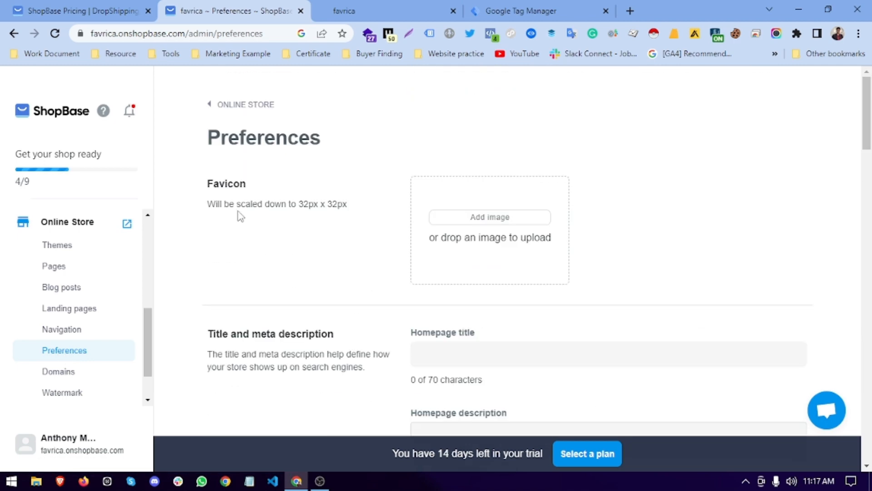
pyautogui.scroll(-4, 412, 252)
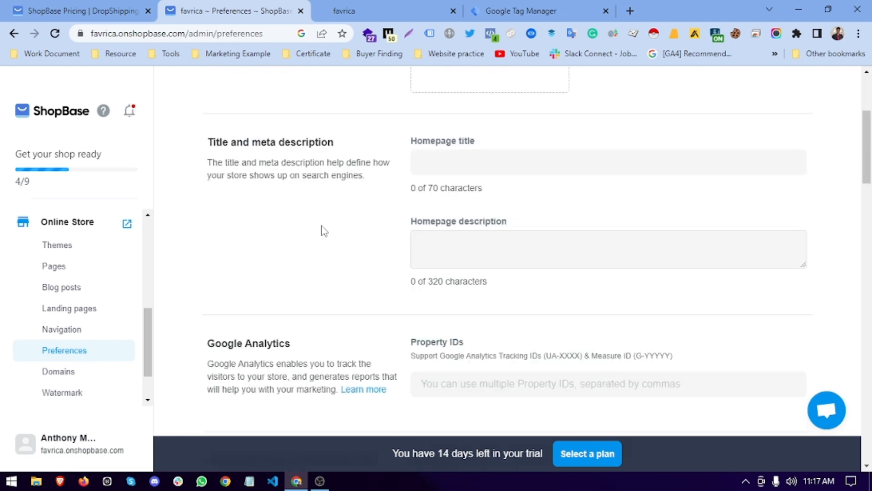
pyautogui.scroll(-1, 400, 326)
pyautogui.click(444, 318)
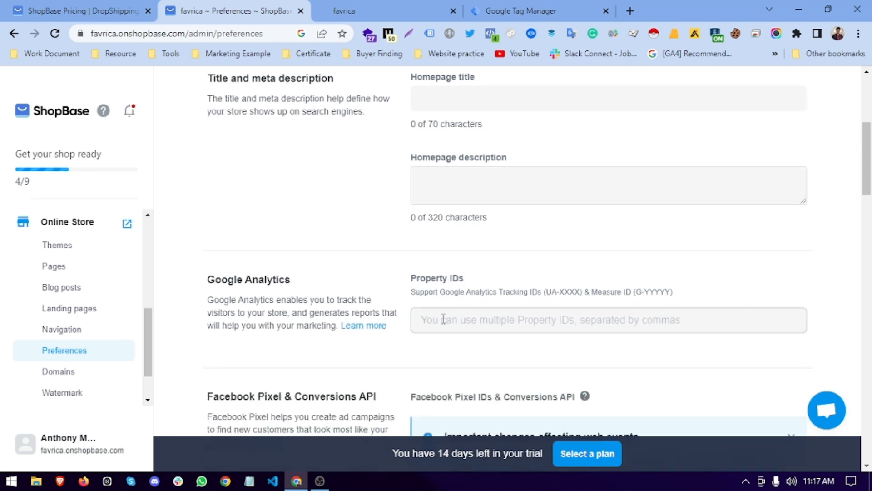
pyautogui.moveTo(543, 298); pyautogui.dragTo(679, 296)
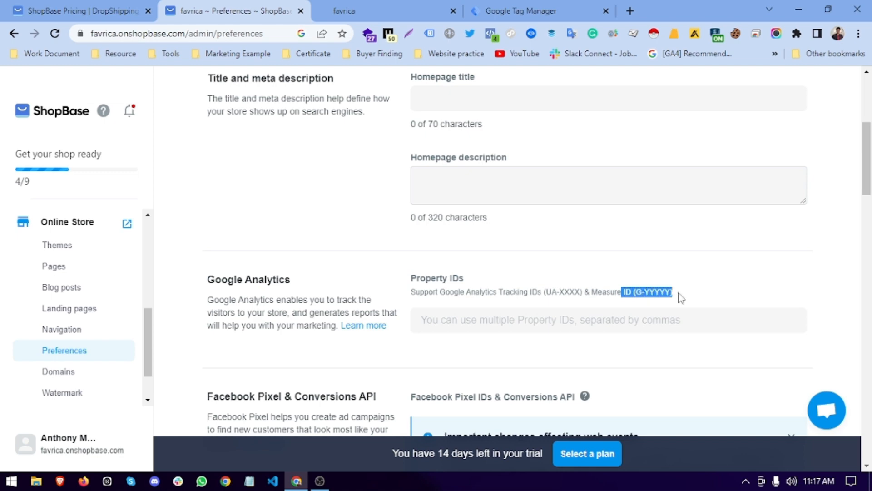
pyautogui.scroll(-4, 679, 295)
pyautogui.click(481, 129)
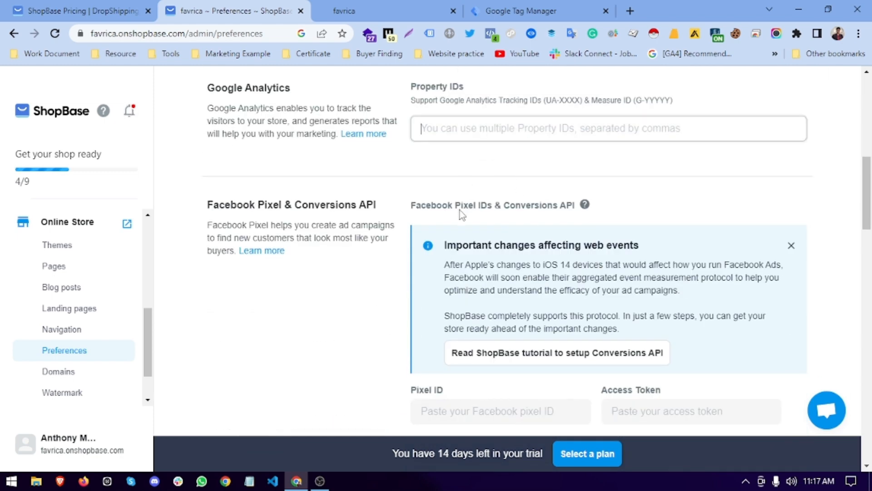
pyautogui.scroll(-1, 459, 211)
pyautogui.scroll(2, 487, 214)
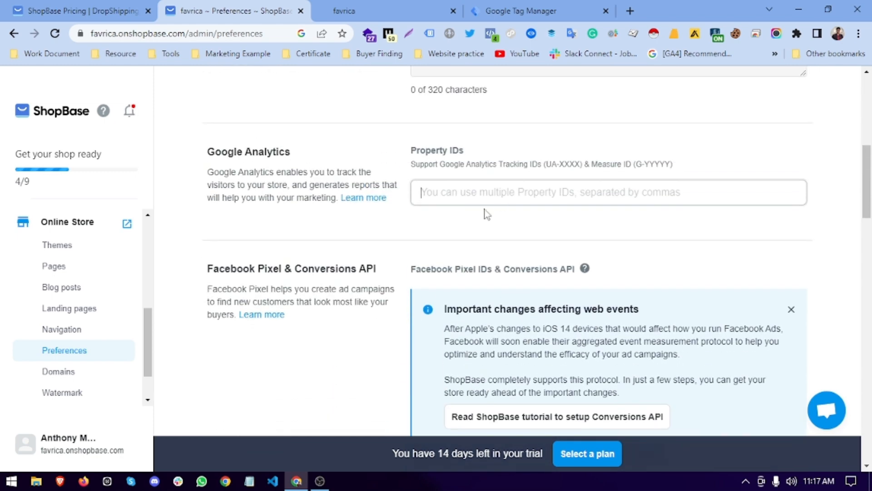
pyautogui.click(666, 224)
pyautogui.scroll(-4, 523, 290)
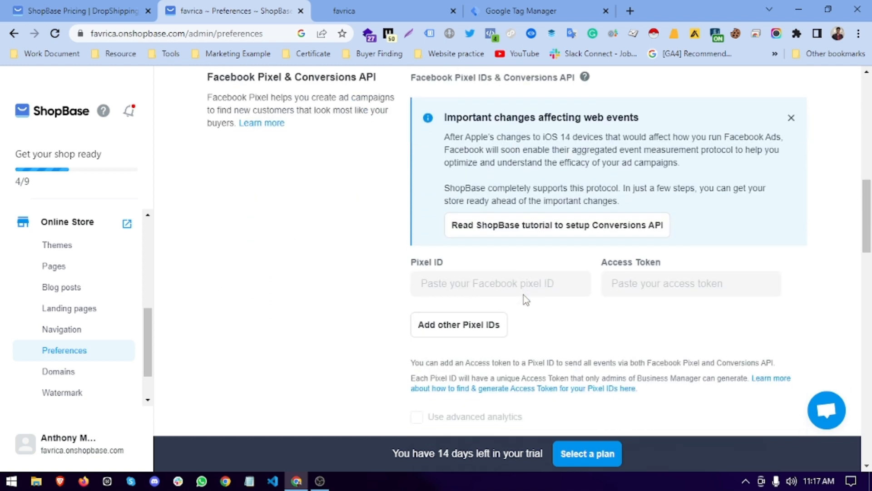
pyautogui.scroll(4, 524, 290)
pyautogui.click(533, 201)
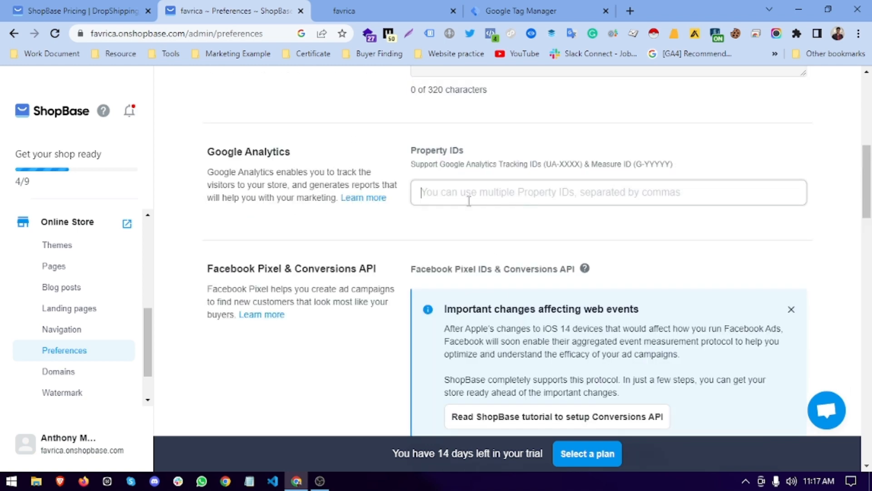
# Step: Examine the Facebook Pixel & Conversions API section with its Pixel ID and Access Token fields
pyautogui.scroll(-2, 384, 299)
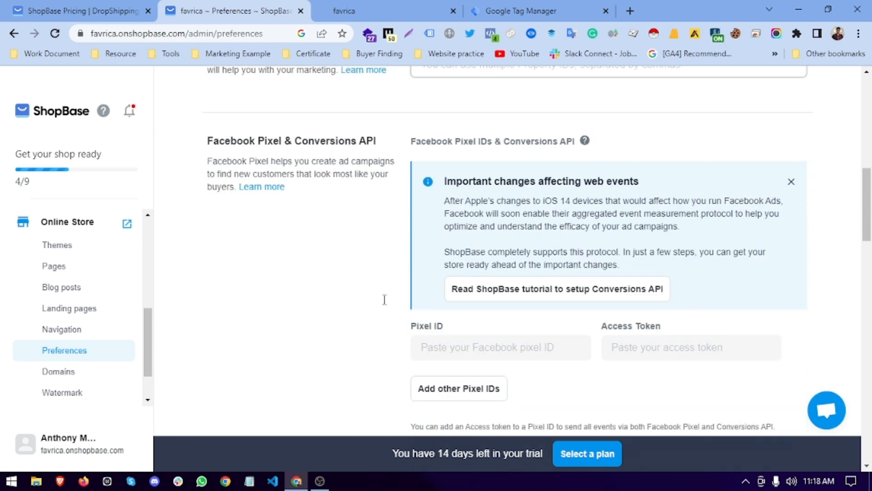
pyautogui.click(430, 325)
pyautogui.moveTo(577, 141); pyautogui.dragTo(536, 145)
pyautogui.click(660, 174)
pyautogui.scroll(-4, 660, 182)
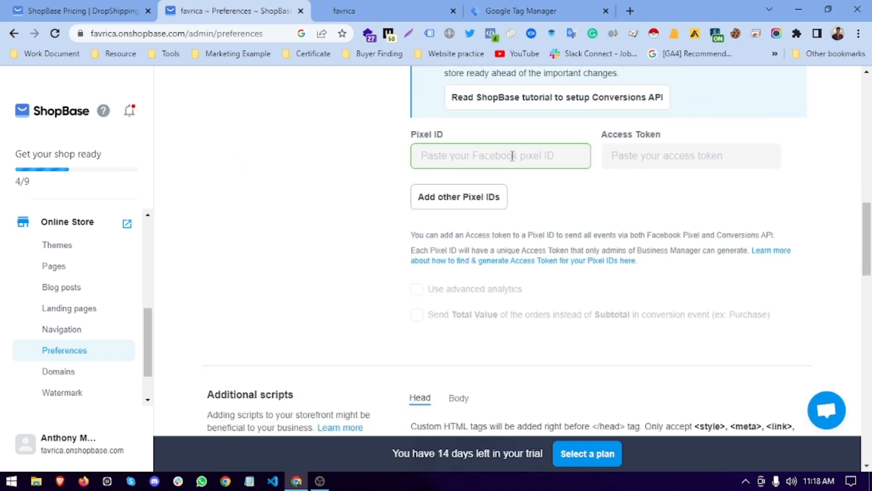
pyautogui.click(631, 155)
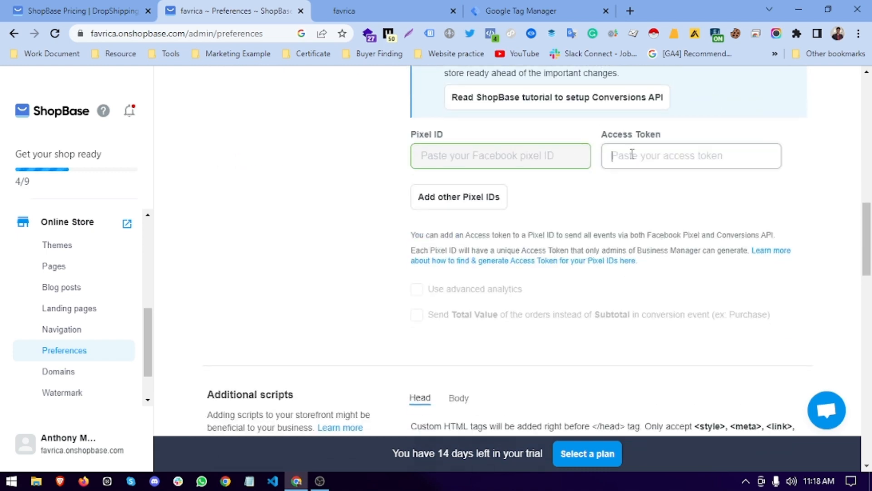
# Step: Examine the Additional scripts section and its Head script editor in the store preferences
pyautogui.scroll(-3, 380, 257)
pyautogui.moveTo(203, 269); pyautogui.dragTo(333, 260)
pyautogui.click(382, 254)
pyautogui.scroll(-4, 382, 250)
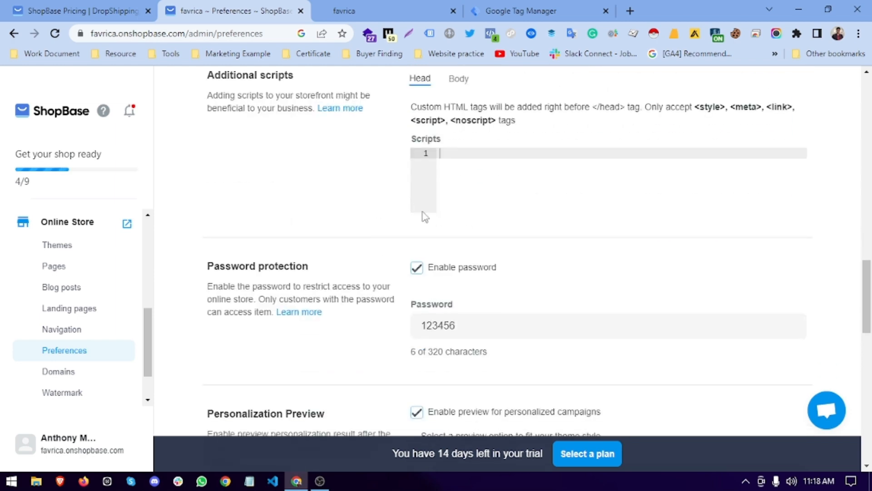
pyautogui.scroll(2, 398, 211)
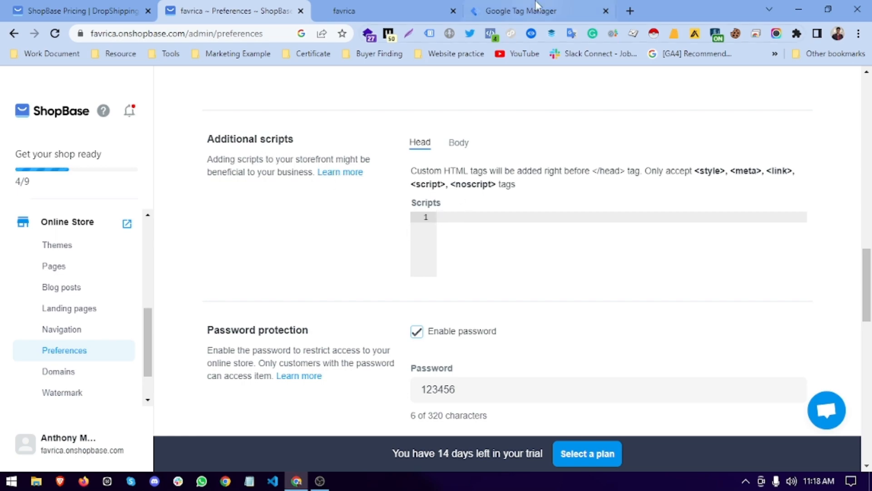
# Step: Switch to the favrica storefront, reload it and look through its homepage
pyautogui.click(522, 10)
pyautogui.click(364, 11)
pyautogui.scroll(-1, 468, 245)
pyautogui.scroll(-3, 468, 240)
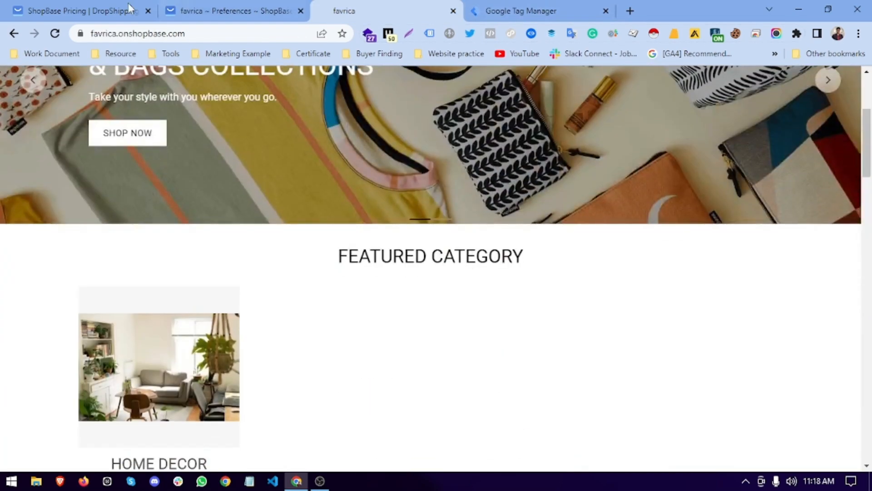
pyautogui.click(54, 33)
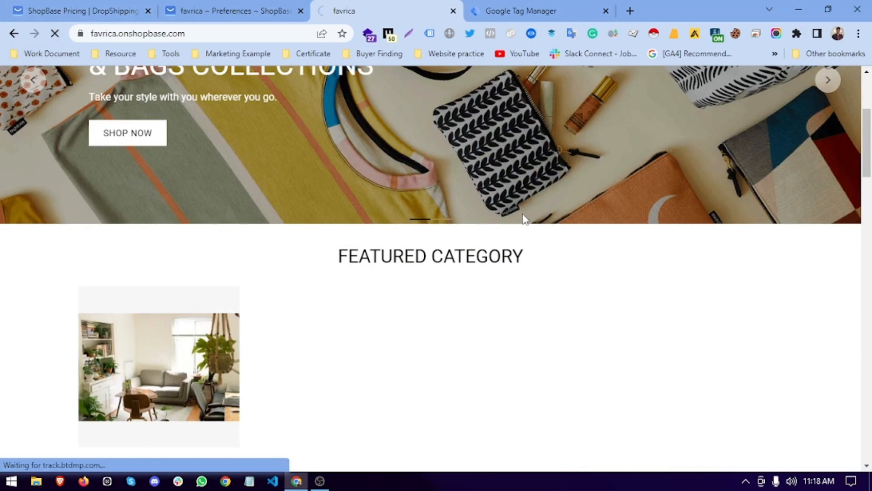
pyautogui.scroll(-5, 600, 268)
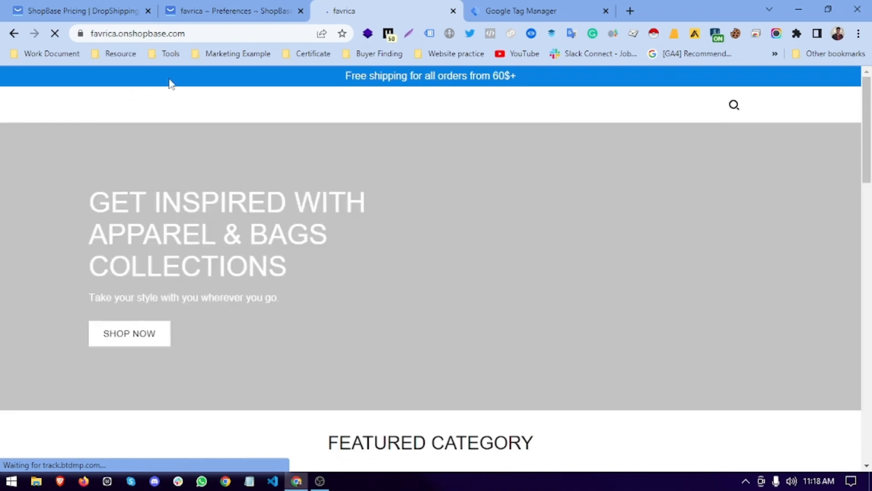
pyautogui.scroll(-15, 321, 181)
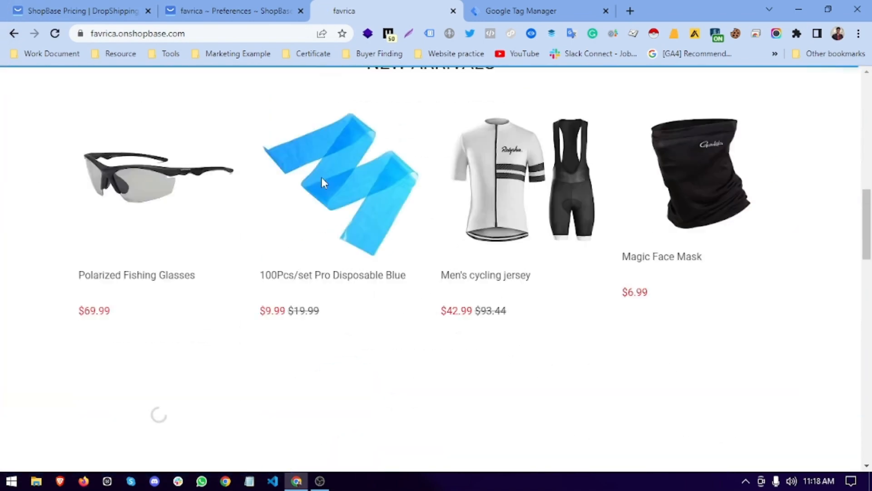
pyautogui.scroll(-5, 321, 180)
pyautogui.scroll(20, 559, 236)
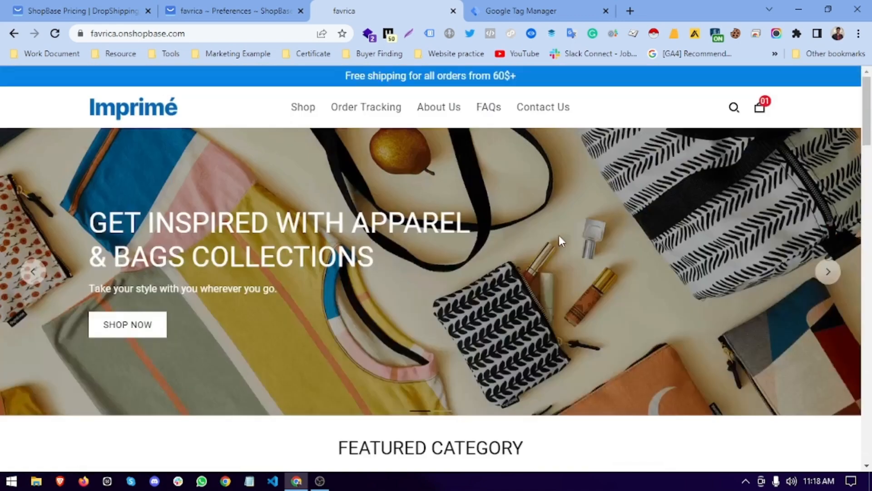
# Step: Switch to Google Tag Manager, open the favrica container's install instructions and copy the head code snippet
pyautogui.click(536, 10)
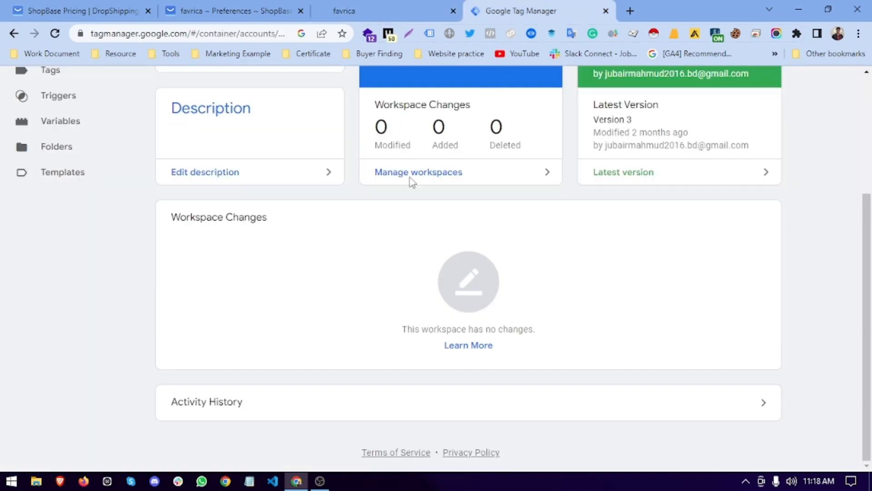
pyautogui.scroll(5, 316, 246)
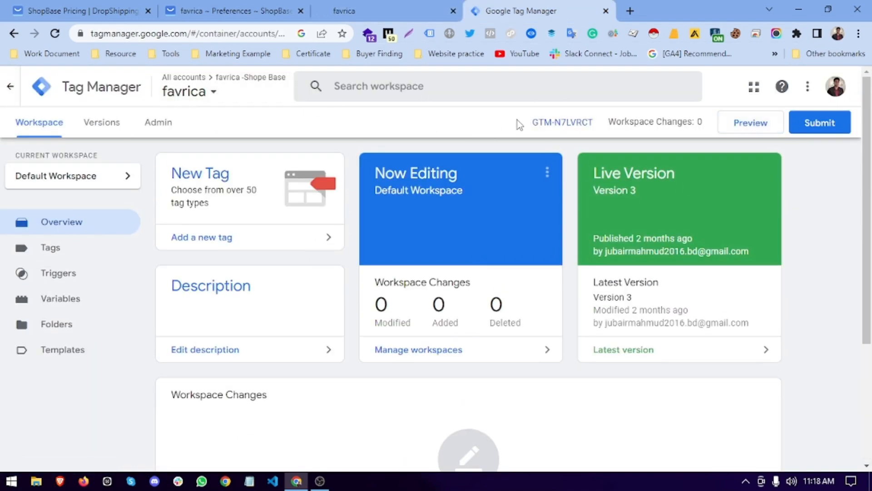
pyautogui.click(543, 127)
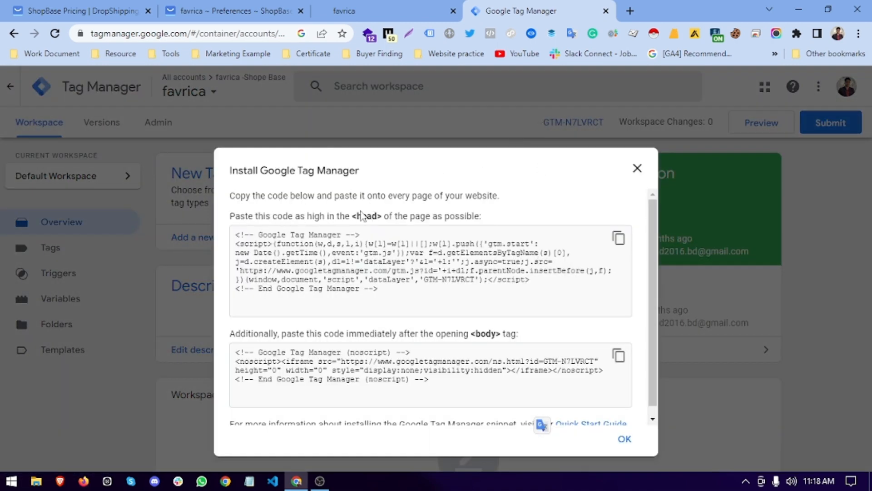
pyautogui.moveTo(351, 216); pyautogui.dragTo(390, 217)
pyautogui.click(230, 236)
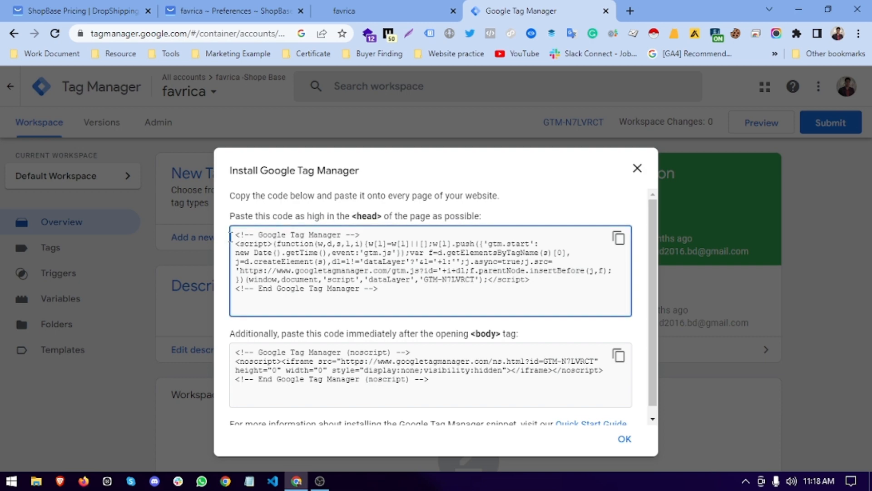
pyautogui.click(619, 237)
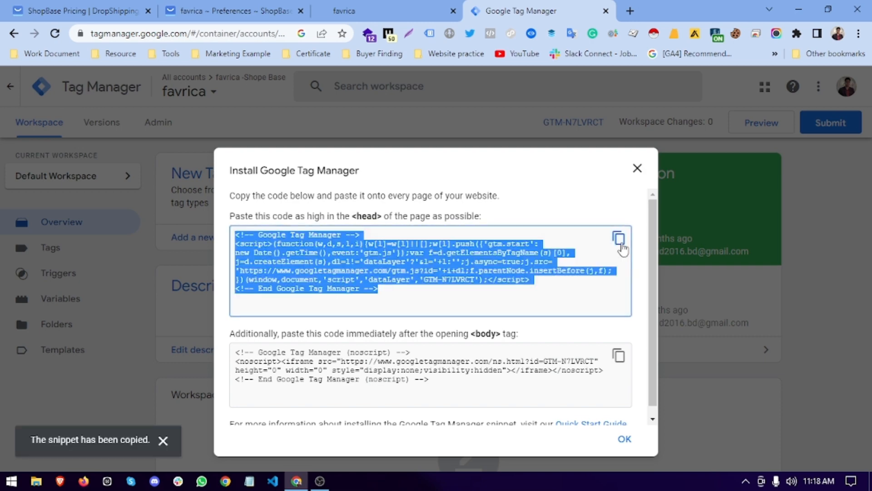
# Step: Switch to the ShopBase preferences and paste the copied Google Tag Manager snippet into the Head additional scripts
pyautogui.click(236, 10)
pyautogui.rightClick(475, 222)
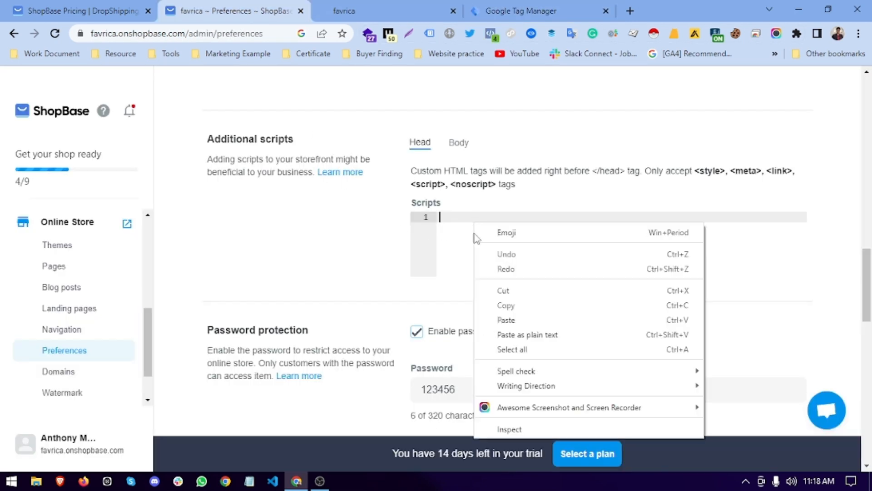
pyautogui.click(501, 318)
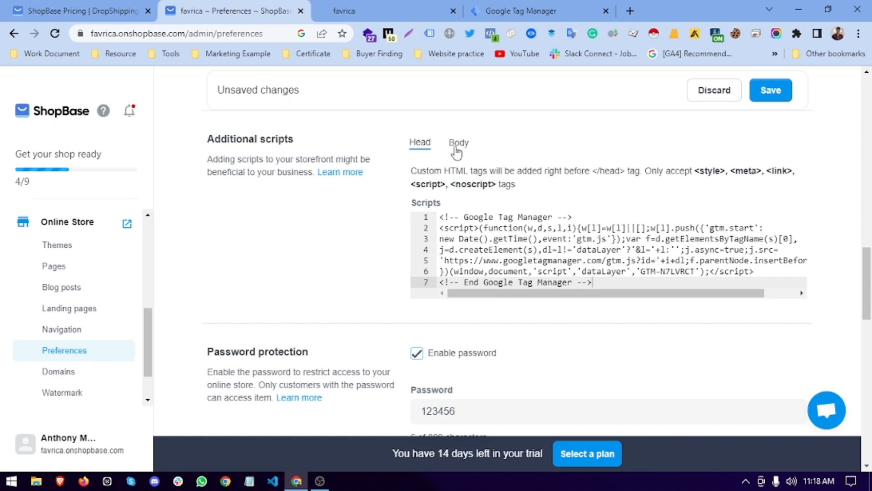
# Step: Copy the Google Tag Manager noscript snippet from the install instructions and paste it into the Body additional scripts
pyautogui.click(456, 145)
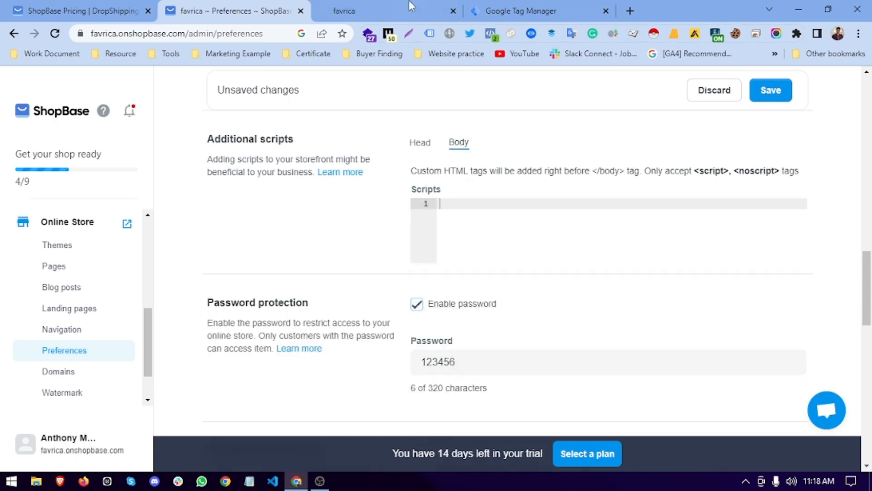
pyautogui.hotkey('ctrl', 'Tab')
pyautogui.hotkey('ctrl', 'Tab')
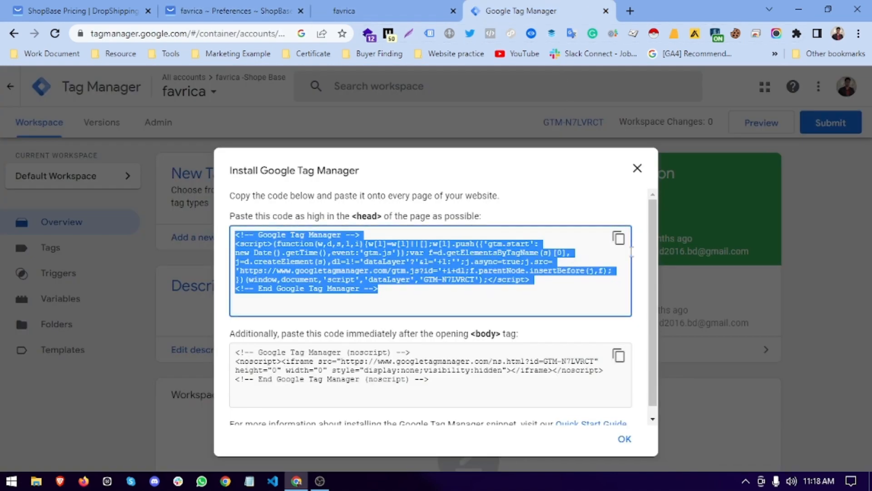
pyautogui.click(618, 355)
pyautogui.click(261, 6)
pyautogui.rightClick(442, 203)
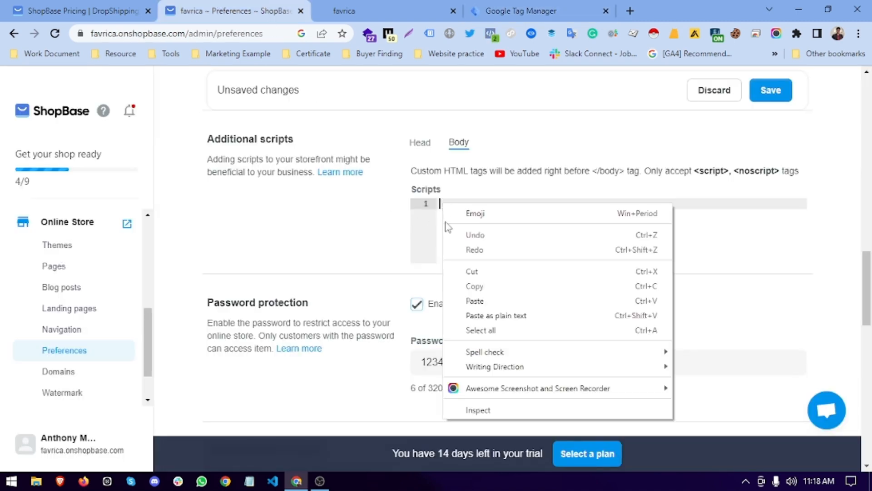
pyautogui.click(474, 299)
# Step: Look through the remaining store preferences and save the changes
pyautogui.scroll(-1, 374, 281)
pyautogui.scroll(-4, 427, 286)
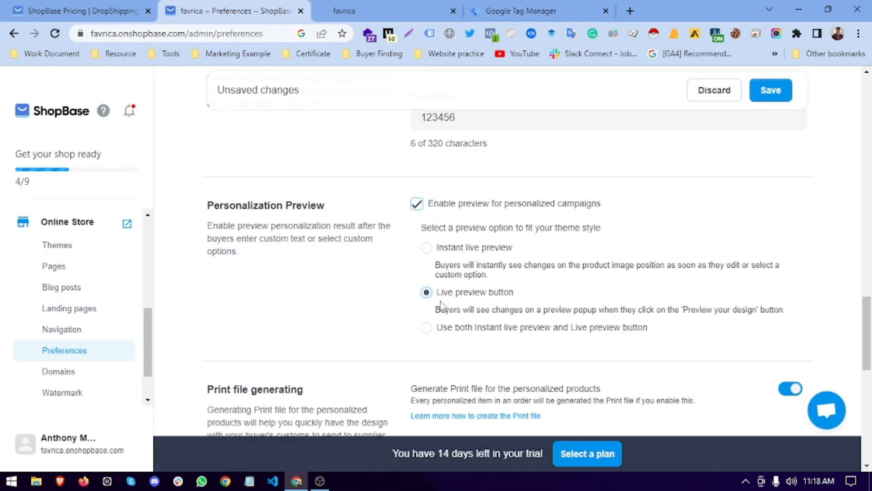
pyautogui.scroll(-10, 440, 305)
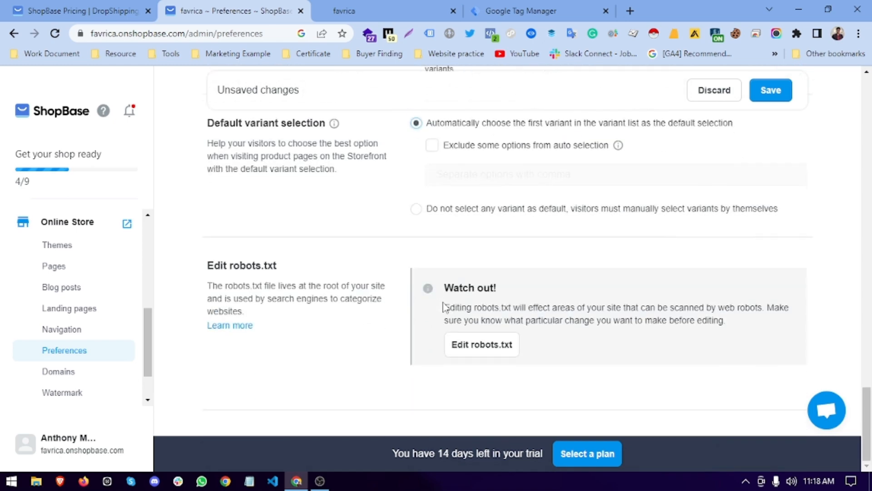
pyautogui.click(771, 90)
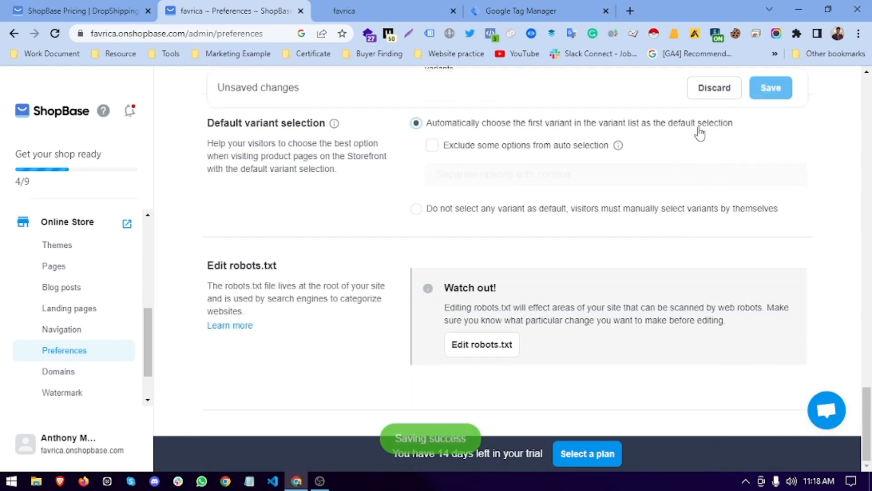
# Step: Switch to Google Tag Manager, close the install instructions and reload the favrica container workspace
pyautogui.click(508, 10)
pyautogui.click(638, 167)
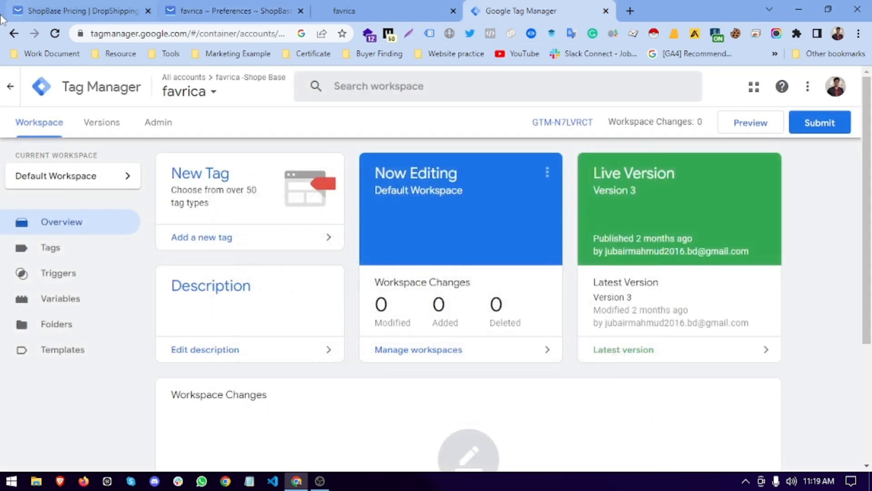
pyautogui.click(54, 33)
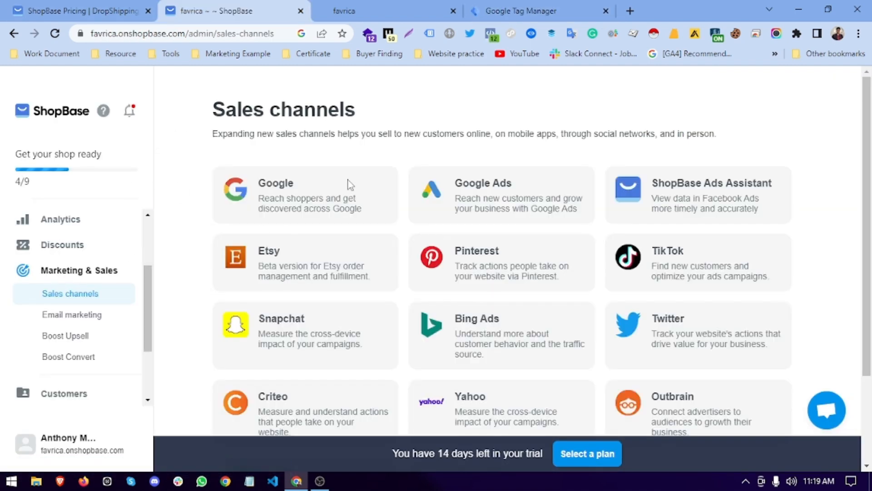
# Step: Examine the available integrations on the ShopBase Sales channels page
pyautogui.moveTo(212, 122); pyautogui.dragTo(418, 113)
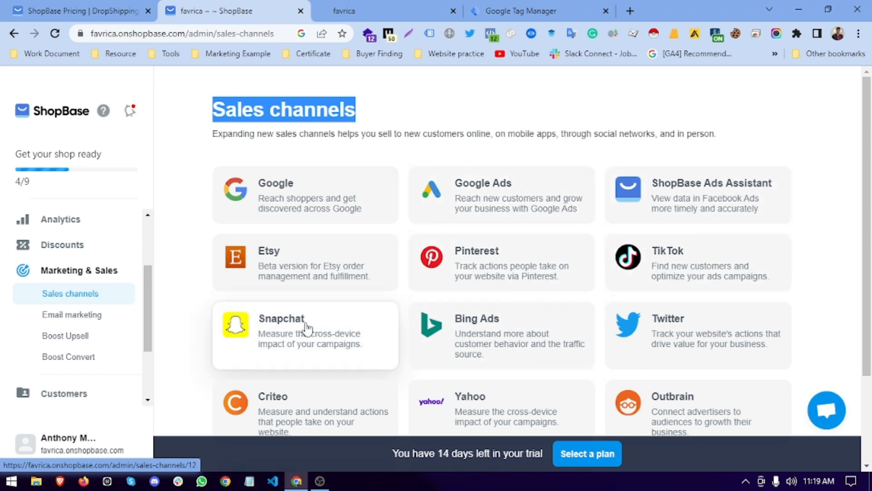
pyautogui.scroll(-1, 307, 328)
pyautogui.scroll(1, 305, 331)
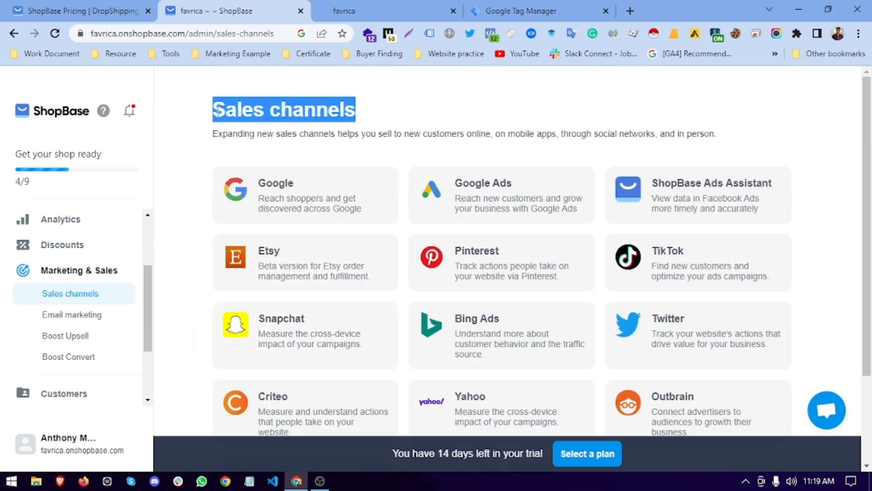
pyautogui.click(353, 111)
pyautogui.moveTo(213, 111); pyautogui.dragTo(441, 118)
pyautogui.tripleClick(441, 118)
pyautogui.click(386, 4)
pyautogui.click(507, 5)
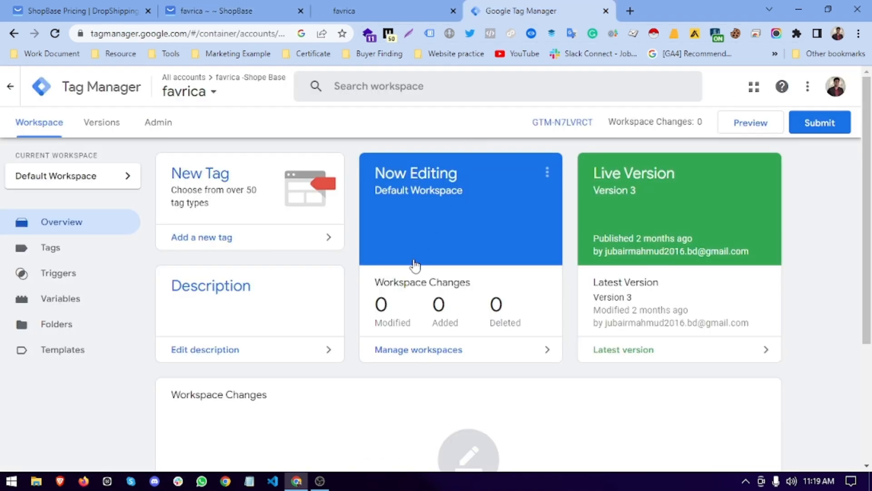
pyautogui.scroll(-1, 545, 273)
pyautogui.scroll(1, 558, 274)
pyautogui.click(725, 131)
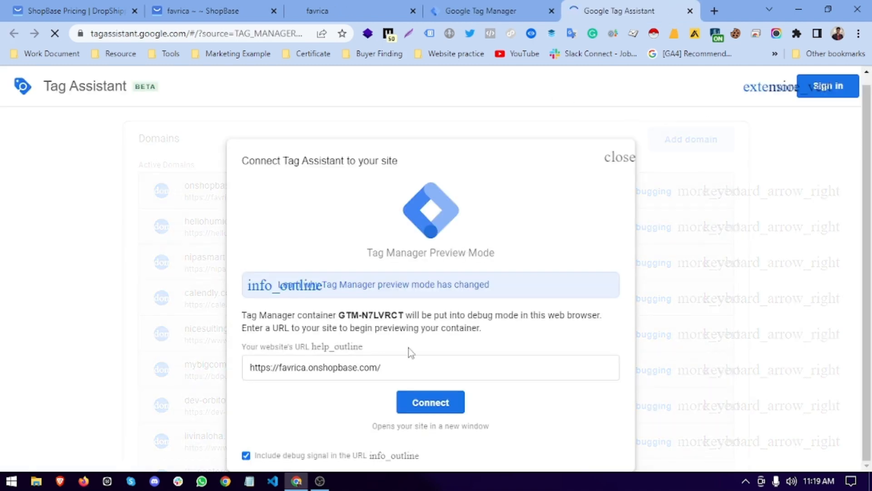
pyautogui.click(413, 409)
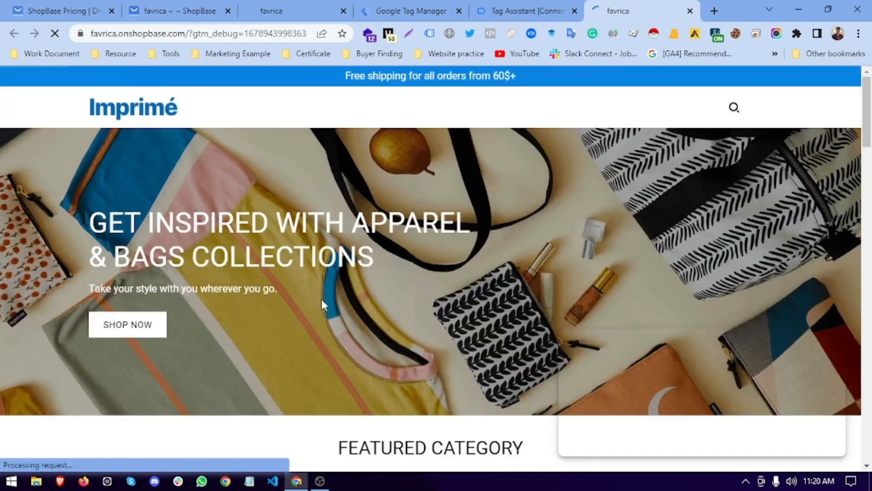
# Step: Open the Men's cycling jersey product page from the storefront's New Arrivals
pyautogui.scroll(-12, 321, 305)
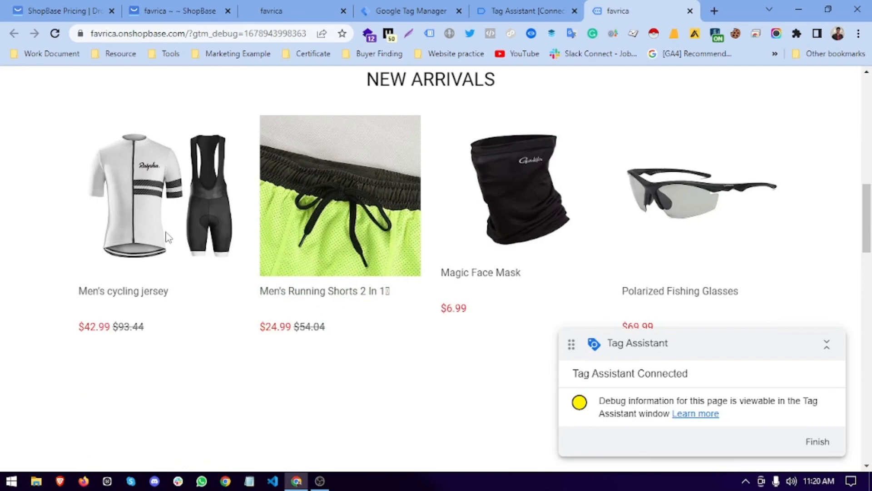
pyautogui.scroll(3, 272, 363)
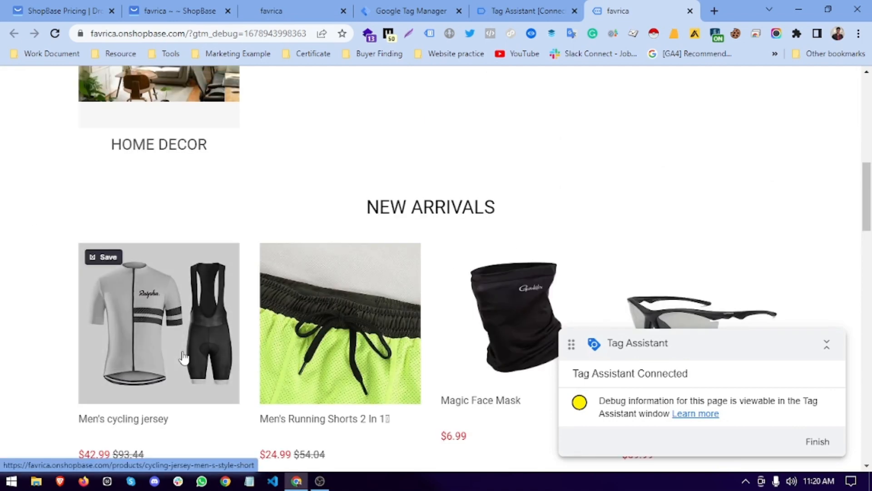
pyautogui.click(183, 358)
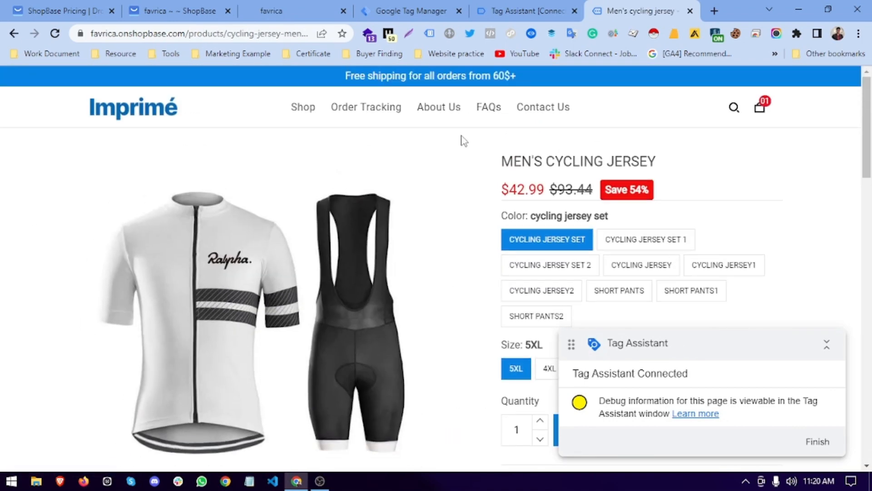
# Step: Switch to Tag Assistant and display the Data Layer values of the view_item event
pyautogui.click(537, 3)
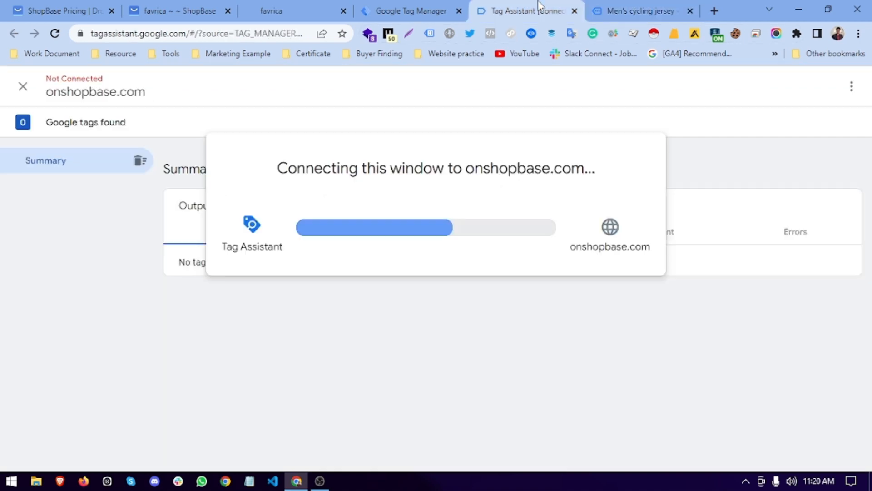
pyautogui.click(461, 314)
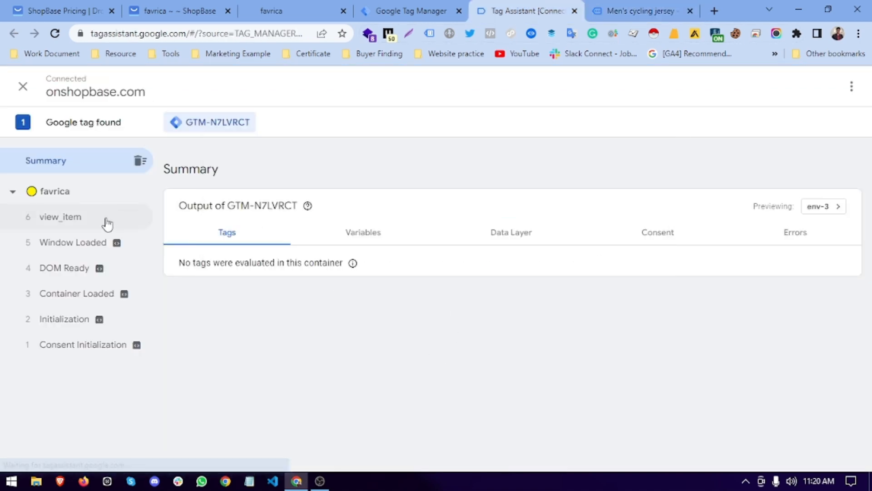
pyautogui.click(348, 232)
pyautogui.click(54, 217)
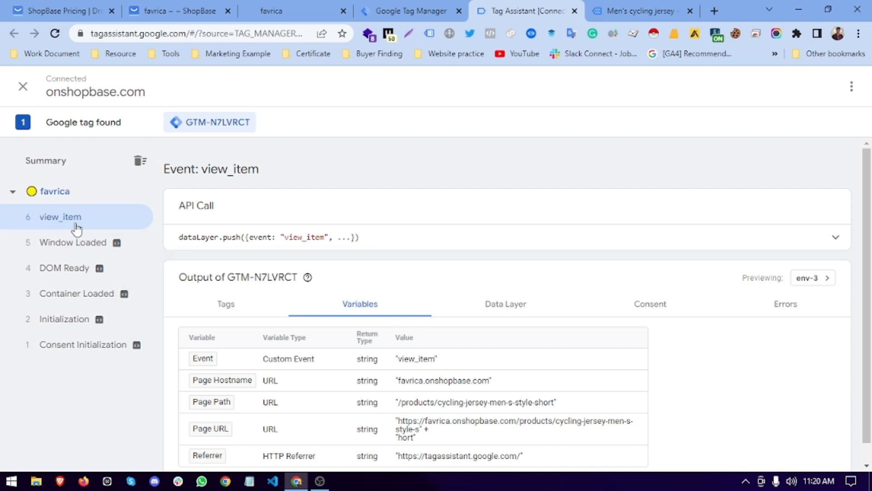
pyautogui.click(517, 313)
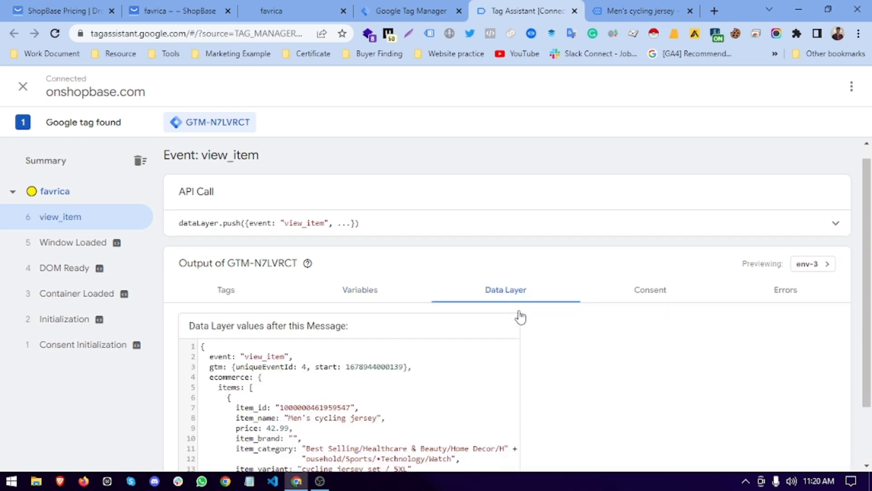
pyautogui.scroll(-2, 518, 313)
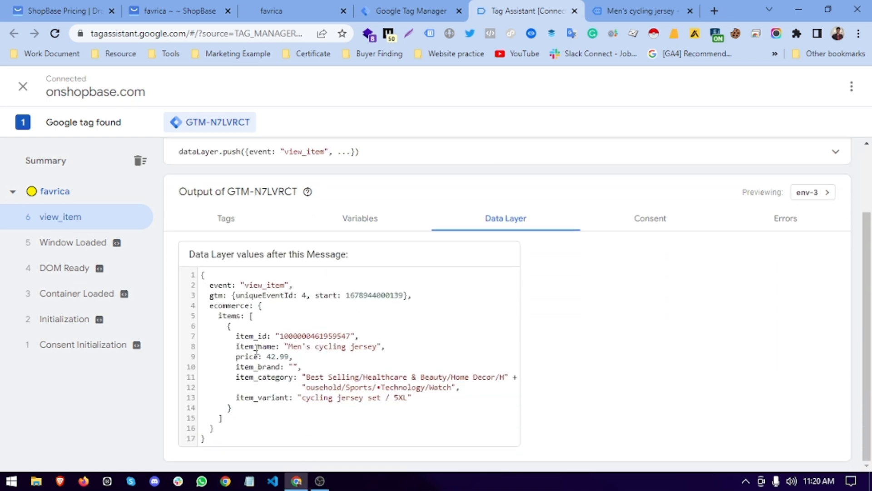
# Step: Examine the ecommerce object and its items array in the view_item event's data layer
pyautogui.moveTo(219, 315); pyautogui.dragTo(243, 315)
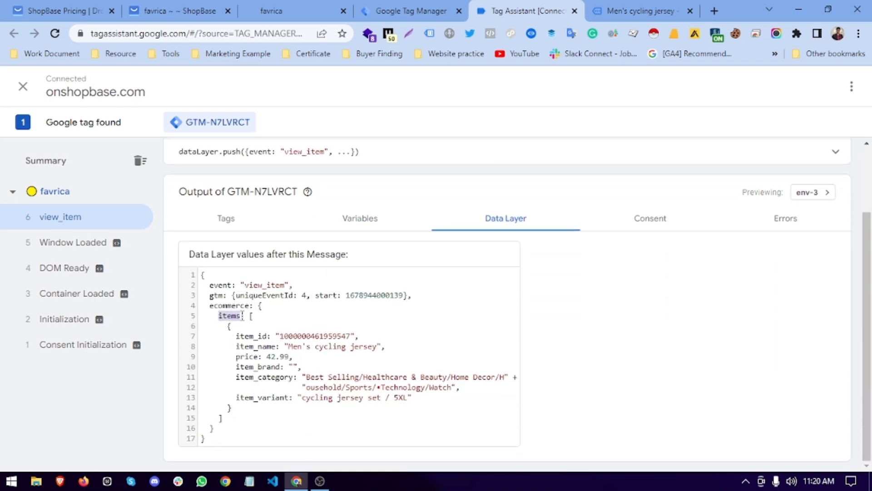
pyautogui.tripleClick(225, 315)
pyautogui.click(225, 314)
pyautogui.doubleClick(216, 305)
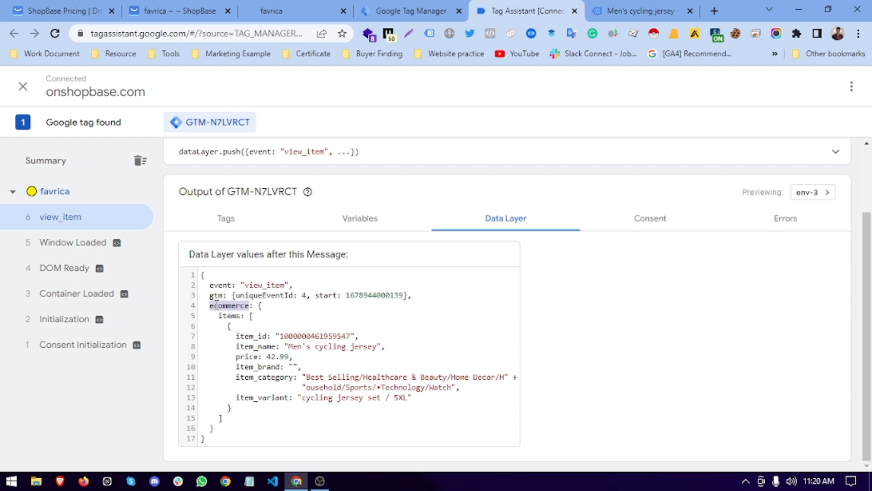
pyautogui.click(216, 303)
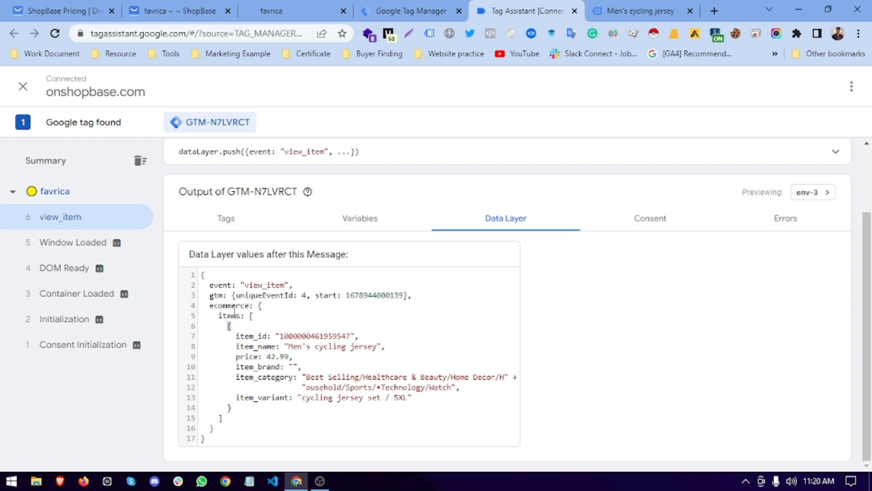
pyautogui.moveTo(228, 321); pyautogui.dragTo(253, 405)
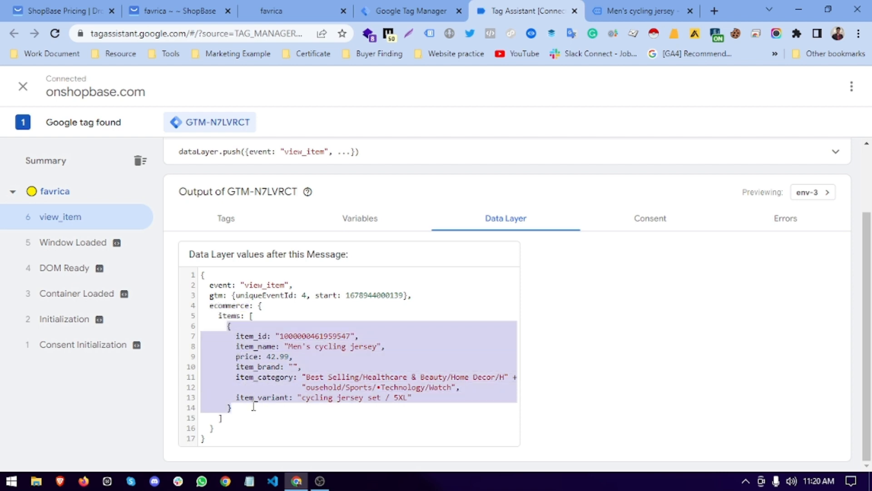
pyautogui.click(291, 389)
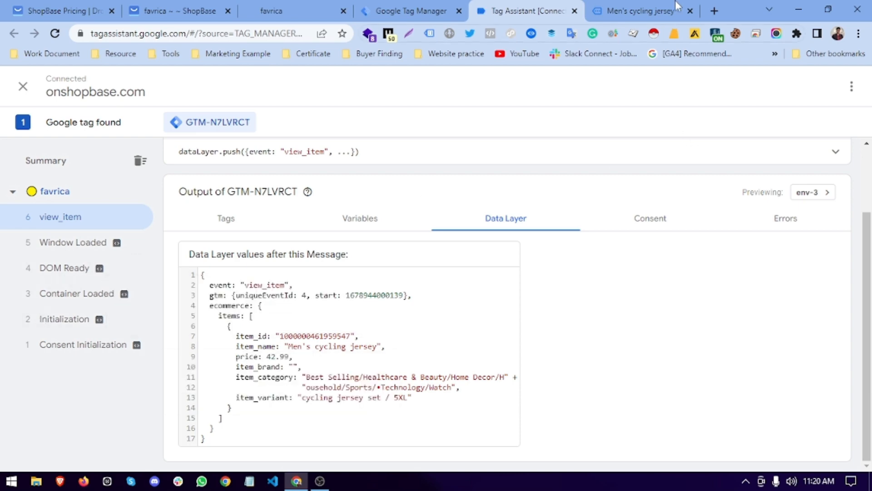
# Step: Return to the storefront product page and add the Men's cycling jersey to the cart
pyautogui.click(641, 11)
pyautogui.scroll(-4, 492, 397)
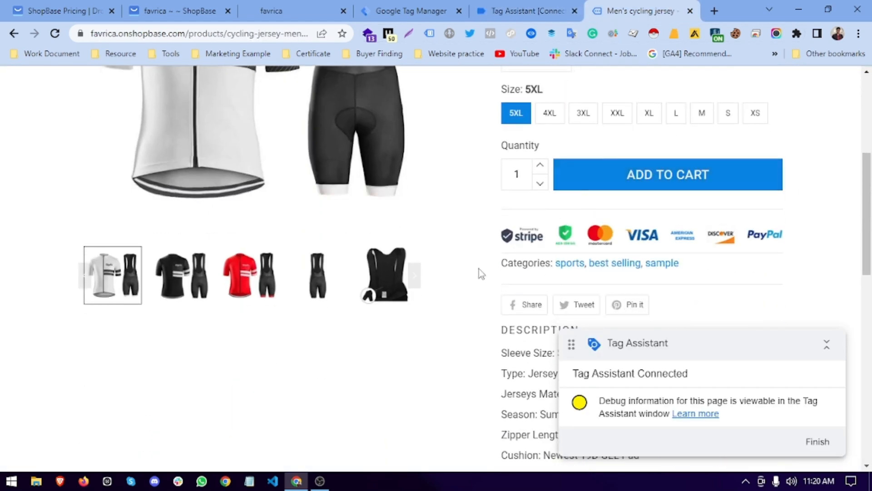
pyautogui.click(619, 185)
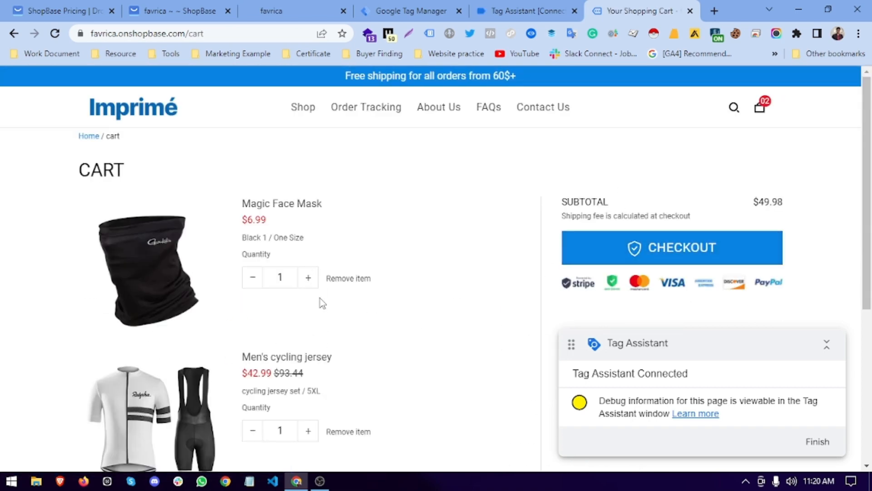
# Step: Proceed from the cart to checkout and check Tag Assistant for the add_to_cart and begin_checkout events
pyautogui.scroll(-2, 320, 298)
pyautogui.click(649, 185)
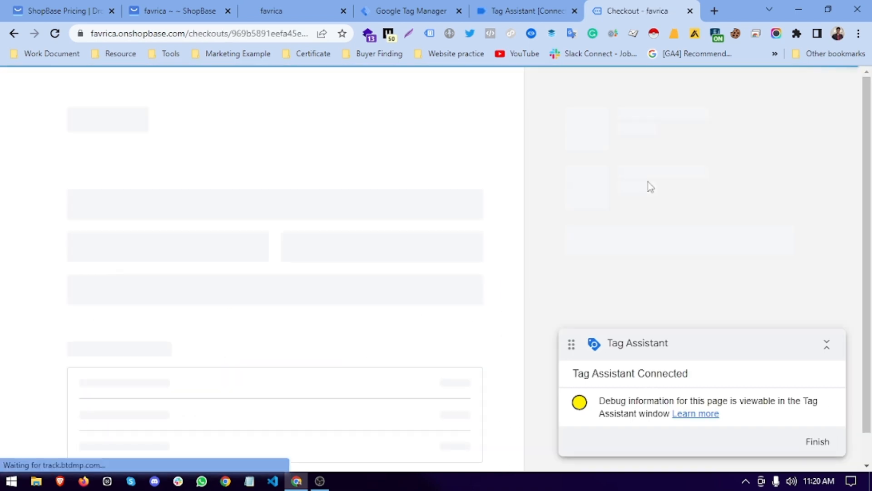
pyautogui.click(540, 7)
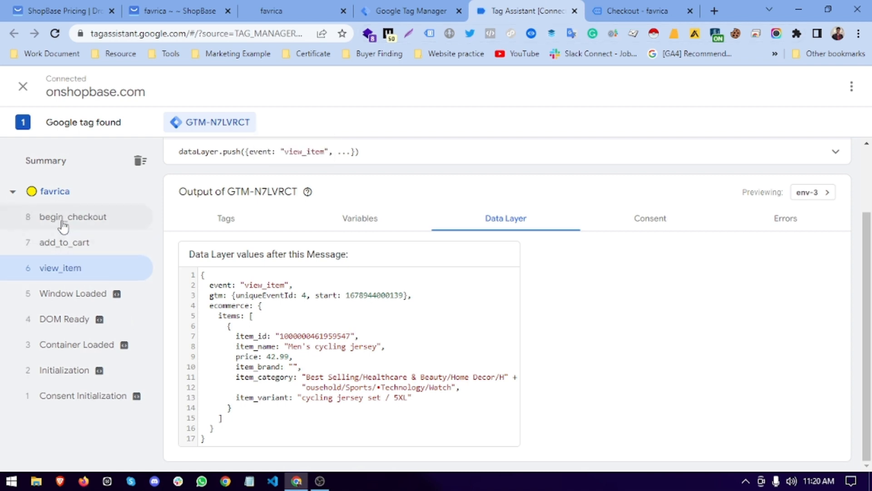
# Step: Return to the checkout page and fill in the customer's email, first name and last name for the shipping address
pyautogui.click(656, 13)
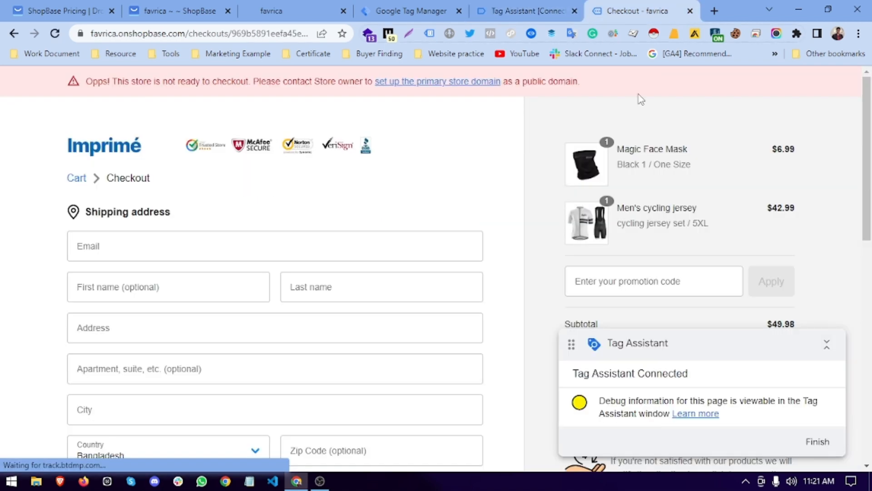
pyautogui.click(104, 257)
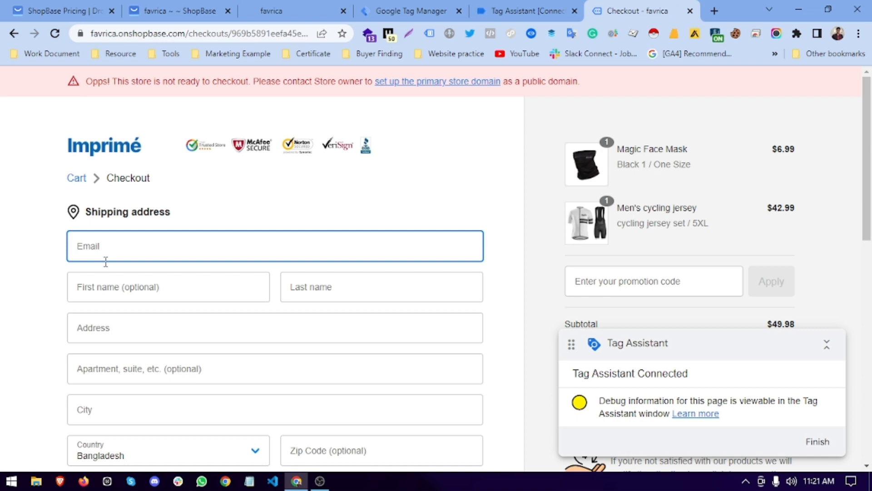
pyautogui.press('super+v')
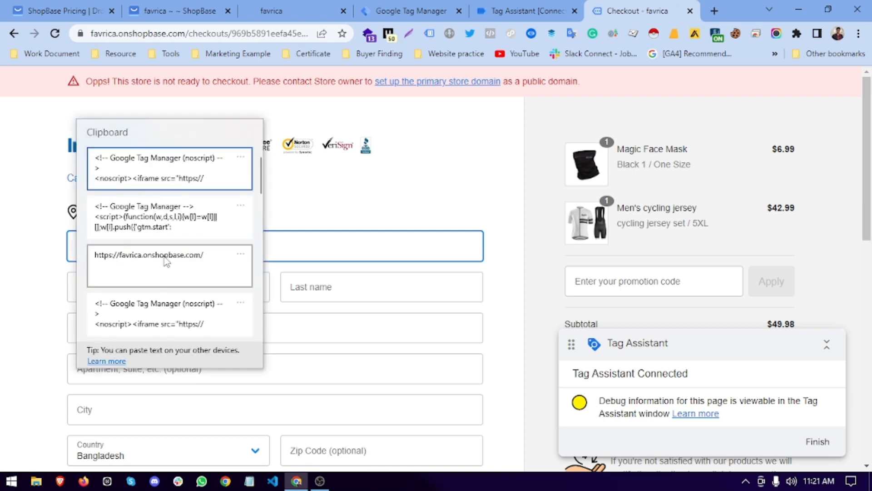
pyautogui.scroll(-6, 214, 258)
pyautogui.click(196, 261)
pyautogui.click(170, 285)
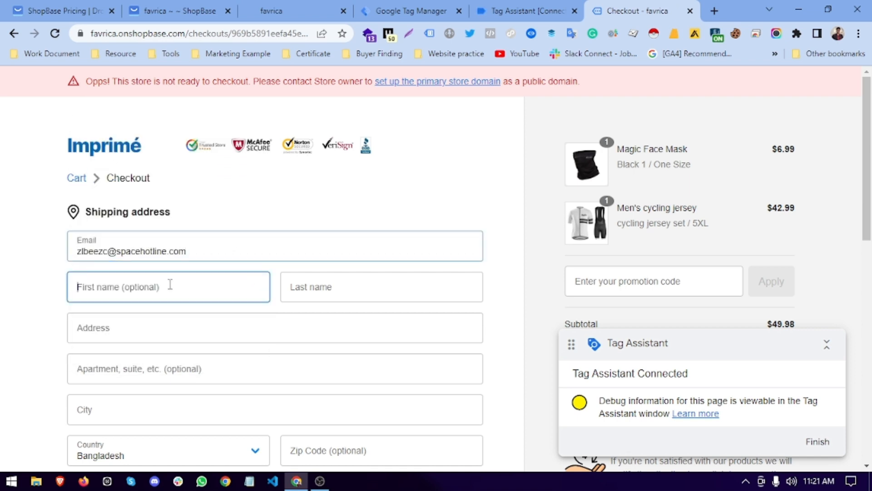
pyautogui.write('test')
pyautogui.click(366, 287)
pyautogui.write('test')
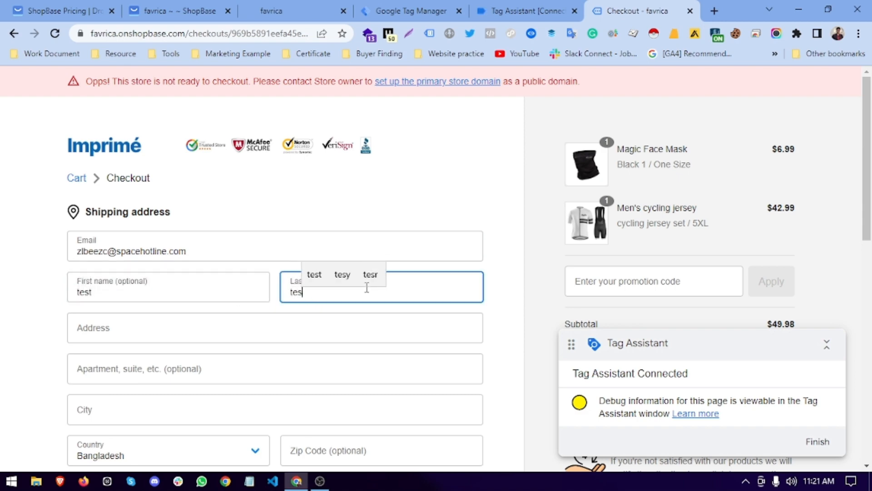
# Step: Fill in the remaining shipping details: street address, zip code and city
pyautogui.scroll(-4, 367, 286)
pyautogui.click(113, 143)
pyautogui.write('e')
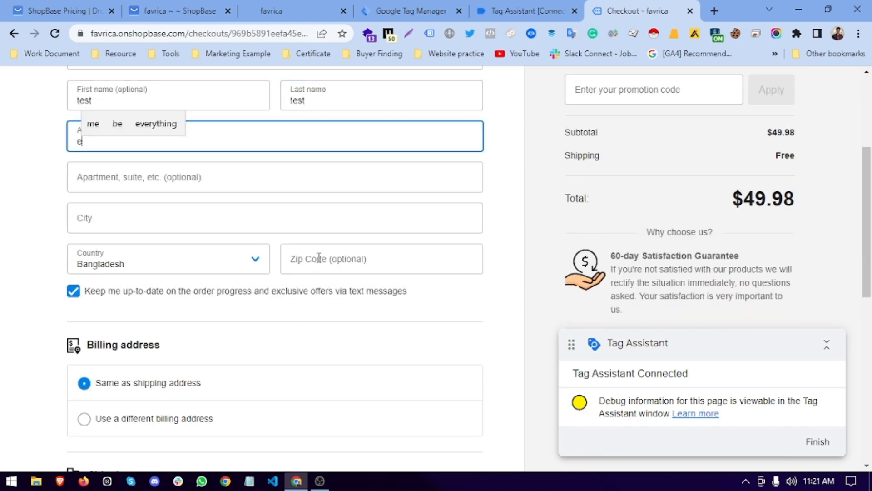
pyautogui.click(320, 258)
pyautogui.write('5000')
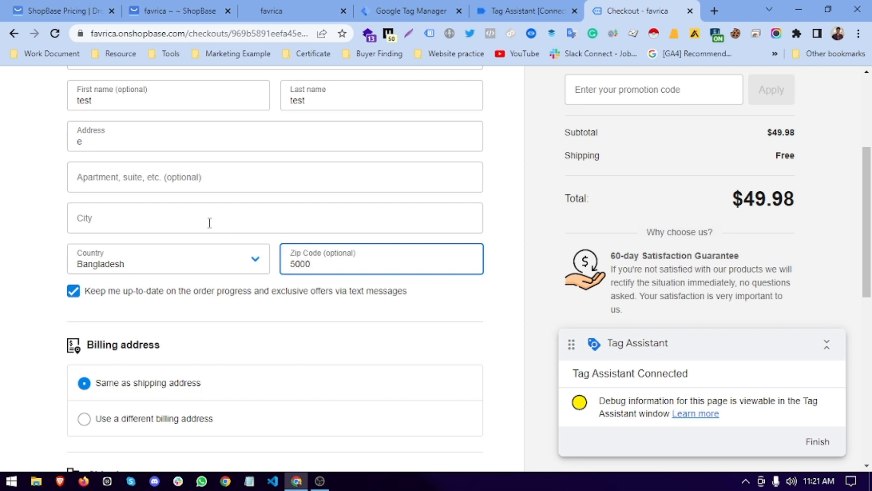
pyautogui.click(191, 183)
pyautogui.click(157, 227)
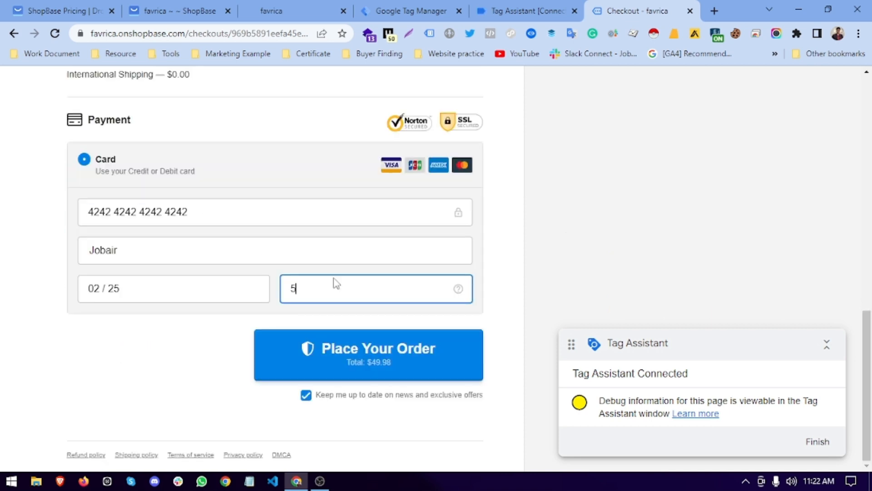
# Step: Complete the test card's security code and place the order, checking the thank-you page
pyautogui.click(414, 350)
pyautogui.scroll(4, 501, 242)
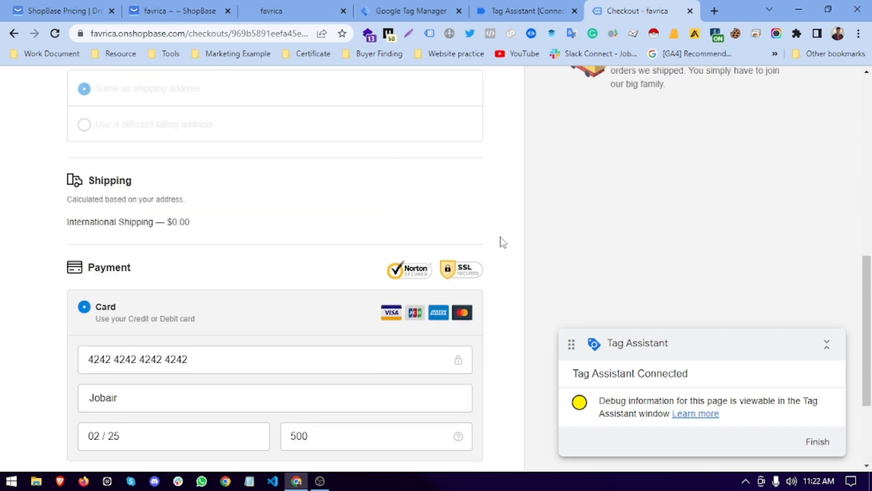
pyautogui.scroll(-4, 501, 241)
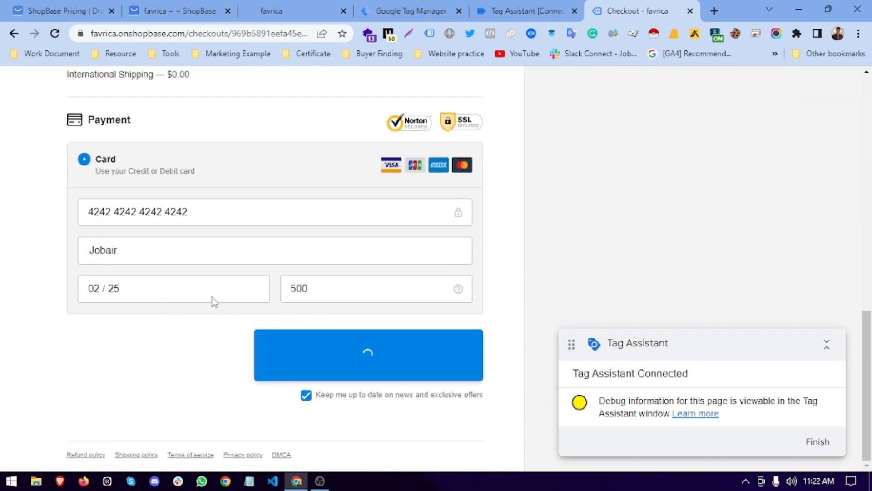
pyautogui.moveTo(199, 213); pyautogui.dragTo(55, 217)
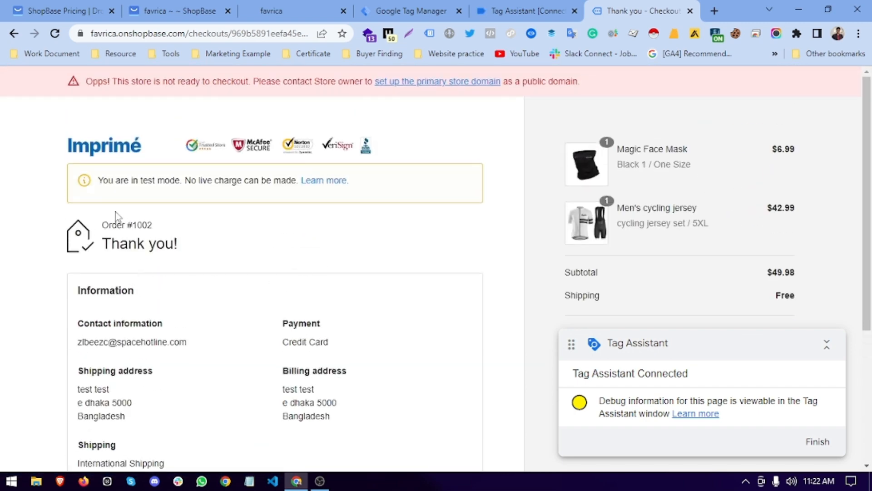
pyautogui.moveTo(104, 242); pyautogui.dragTo(213, 244)
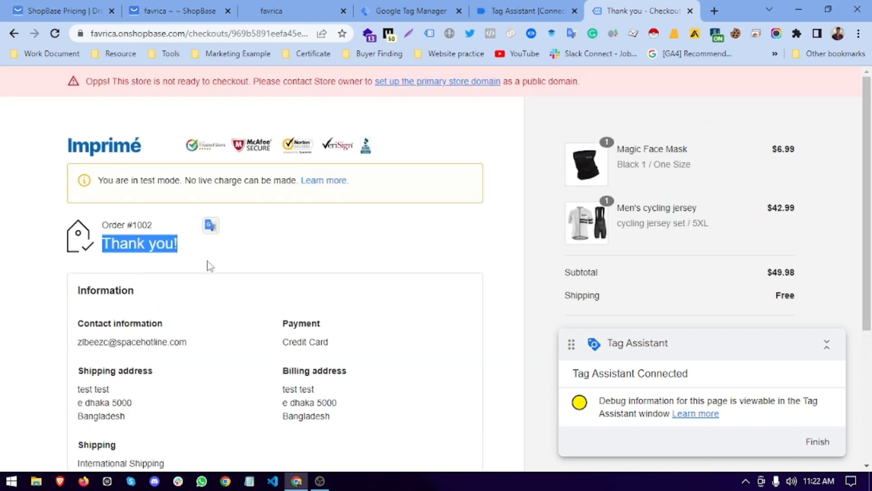
# Step: Switch to Tag Assistant and display the Data Layer values of the purchase event
pyautogui.click(527, 11)
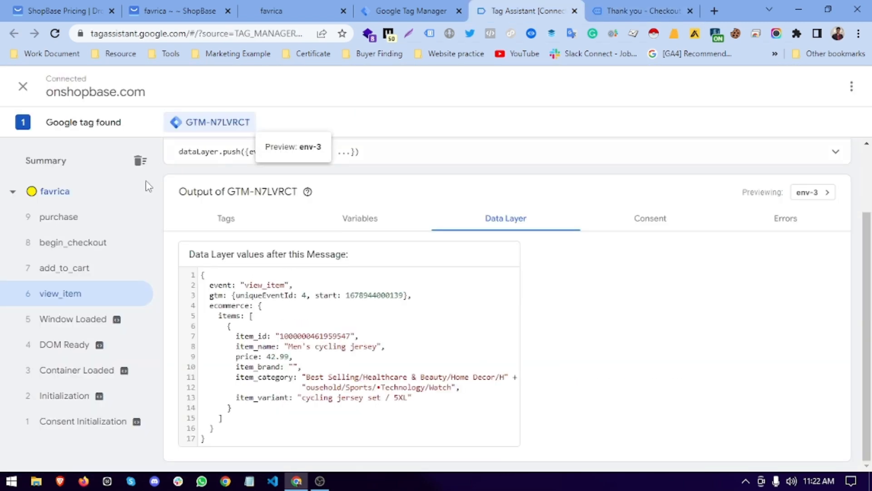
pyautogui.click(64, 218)
pyautogui.scroll(-4, 428, 286)
pyautogui.scroll(3, 422, 321)
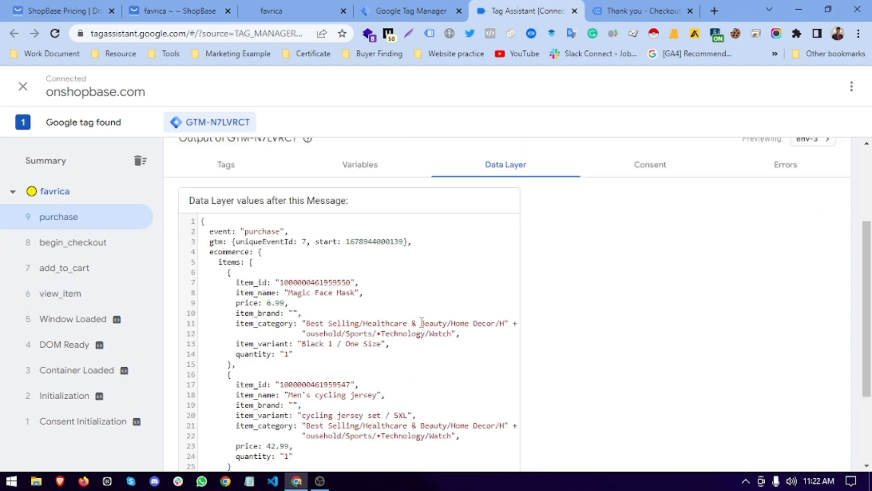
# Step: Examine the purchase event's ecommerce object and its items array
pyautogui.moveTo(211, 230); pyautogui.dragTo(265, 301)
pyautogui.click(362, 340)
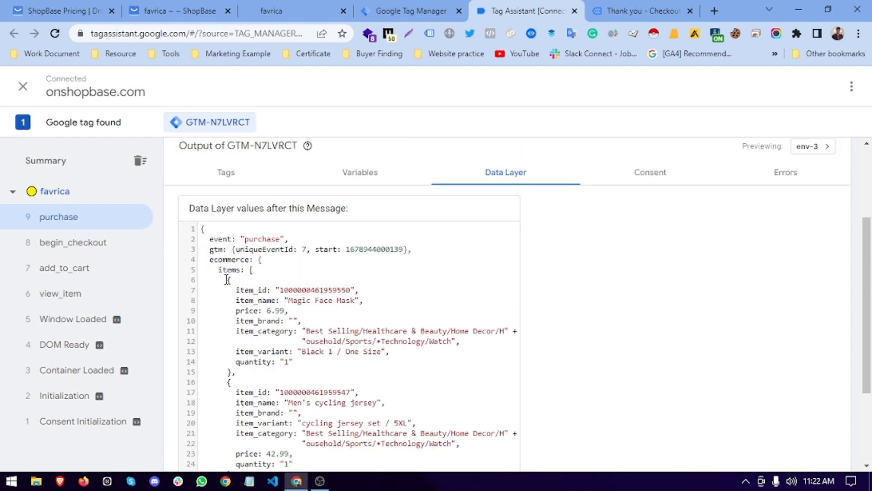
pyautogui.moveTo(219, 271); pyautogui.dragTo(289, 282)
pyautogui.click(264, 349)
pyautogui.scroll(-3, 310, 363)
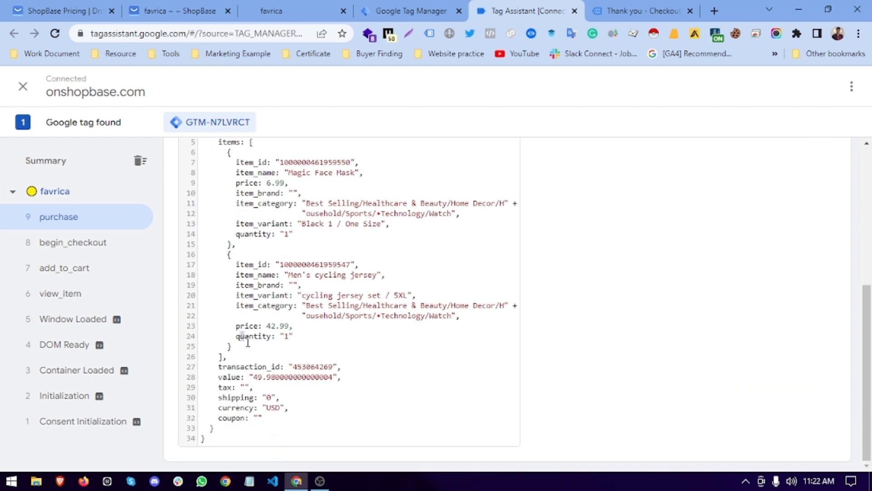
# Step: Examine the transaction_id and value fields, and review the purchase event's data layer from its beginning
pyautogui.doubleClick(307, 366)
pyautogui.click(223, 377)
pyautogui.scroll(6, 233, 397)
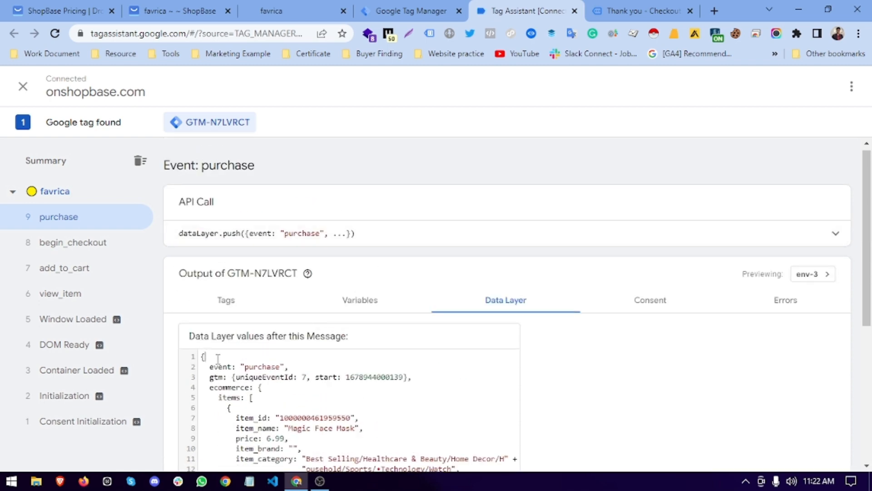
pyautogui.moveTo(217, 359); pyautogui.dragTo(298, 468)
pyautogui.click(344, 334)
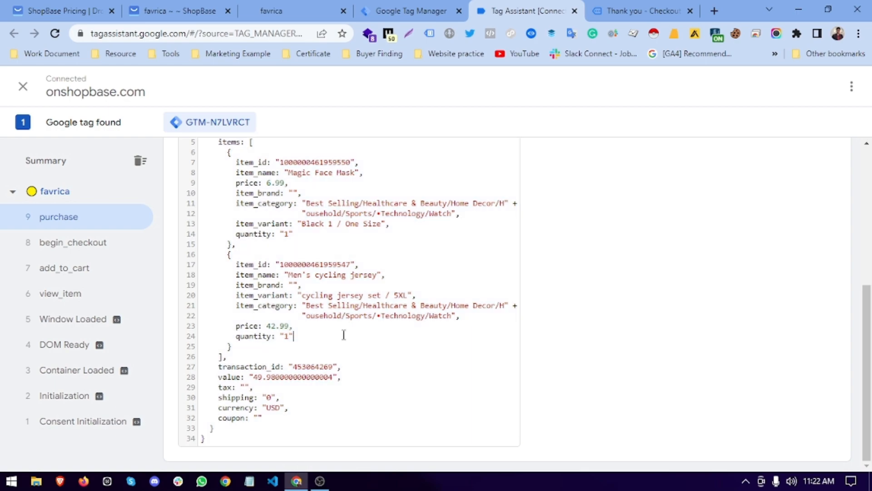
# Step: Switch to the ShopBase admin and open the store's Payment providers settings
pyautogui.hotkey('ctrl', 'Tab')
pyautogui.click(284, 10)
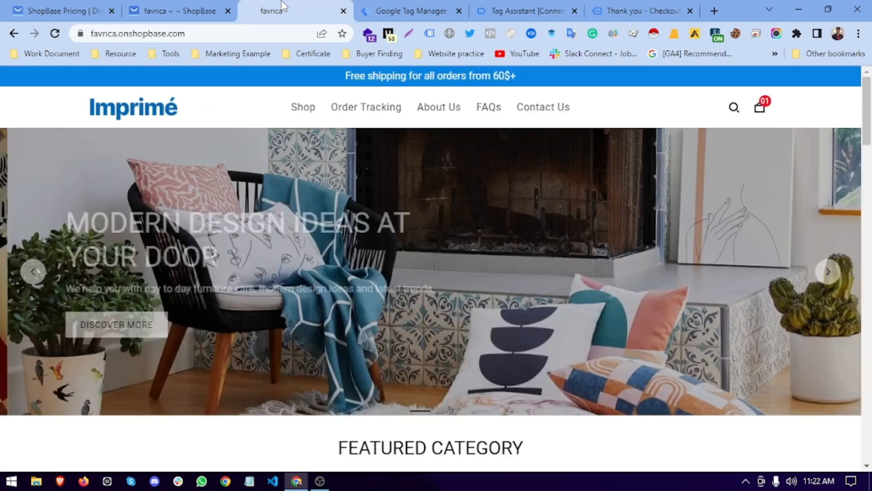
pyautogui.click(177, 10)
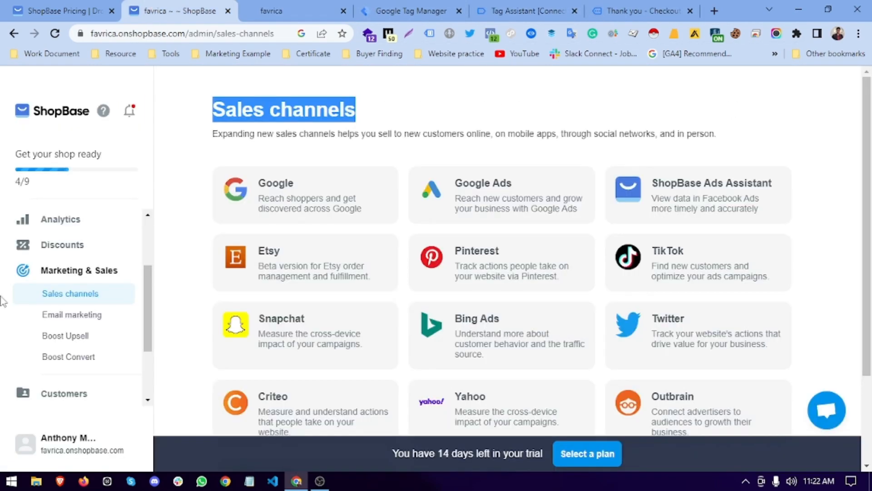
pyautogui.scroll(-2, 93, 392)
pyautogui.click(59, 347)
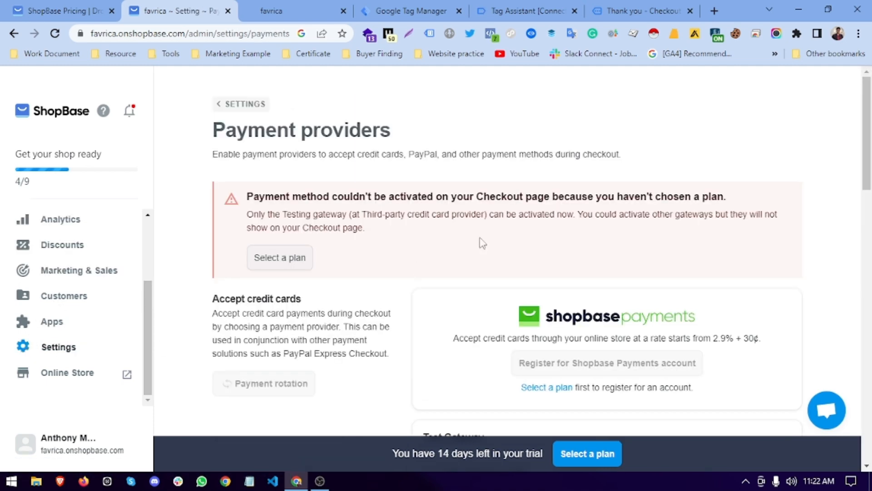
# Step: Expand the connected Test Gateway-1 account and read its test card instructions for simulating approved and declined transactions
pyautogui.scroll(-8, 463, 300)
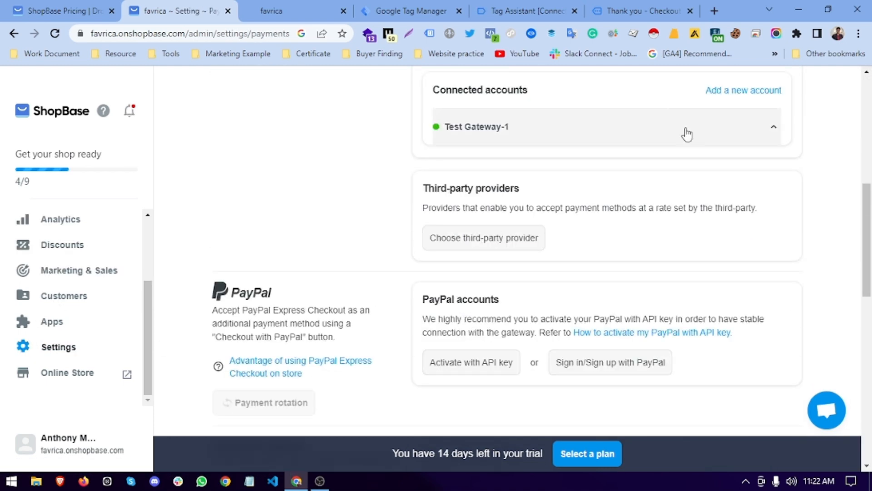
pyautogui.click(686, 130)
pyautogui.moveTo(447, 131); pyautogui.dragTo(589, 130)
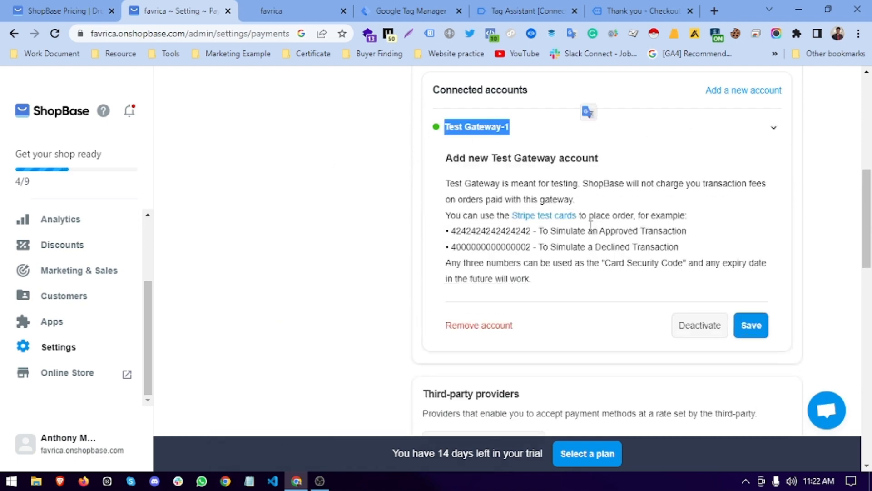
pyautogui.moveTo(428, 247); pyautogui.dragTo(733, 247)
pyautogui.click(314, 238)
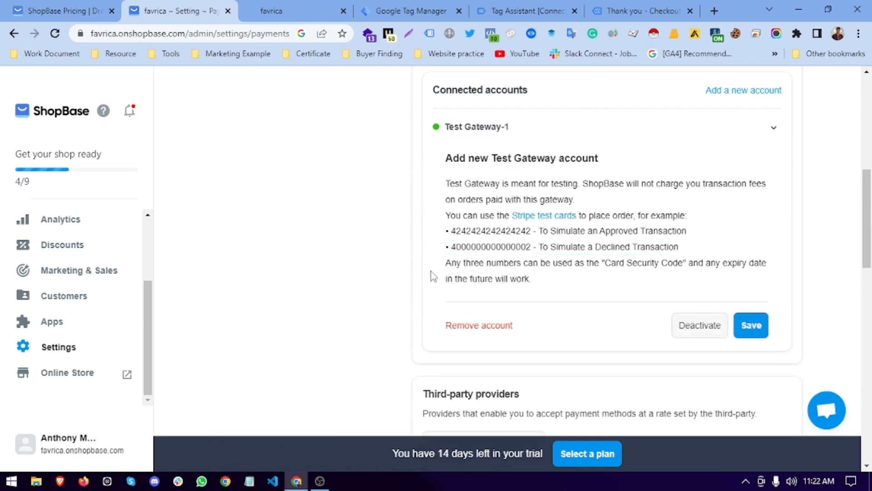
# Step: Return to Tag Assistant, highlight the purchase event's entire data layer object and review it from the event name to the coupon field
pyautogui.scroll(1, 487, 266)
pyautogui.click(527, 10)
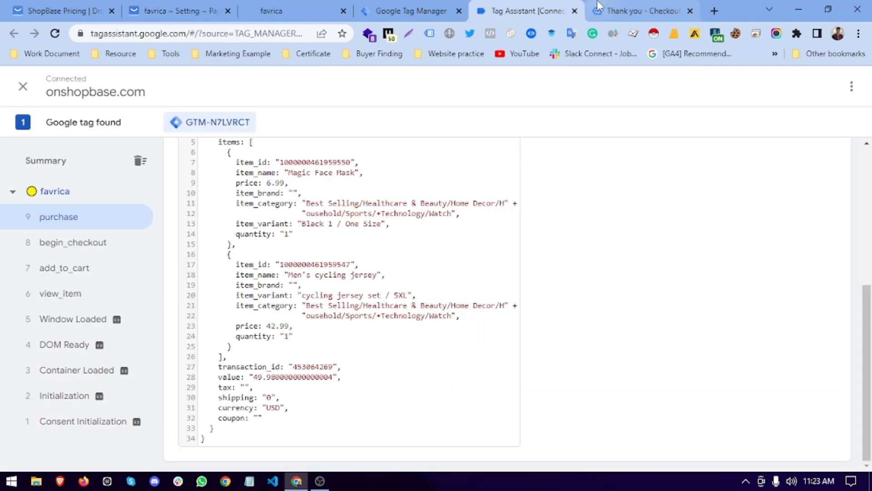
pyautogui.scroll(3, 281, 293)
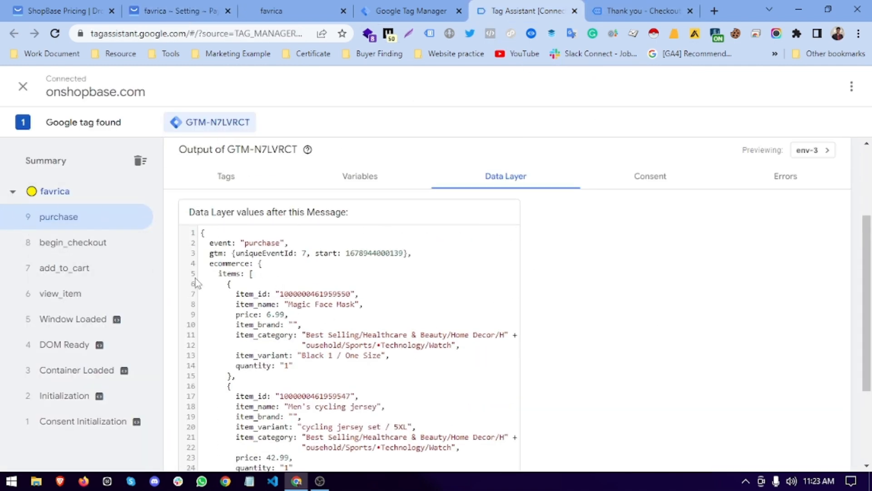
pyautogui.moveTo(204, 235); pyautogui.dragTo(287, 414)
pyautogui.scroll(-3, 287, 414)
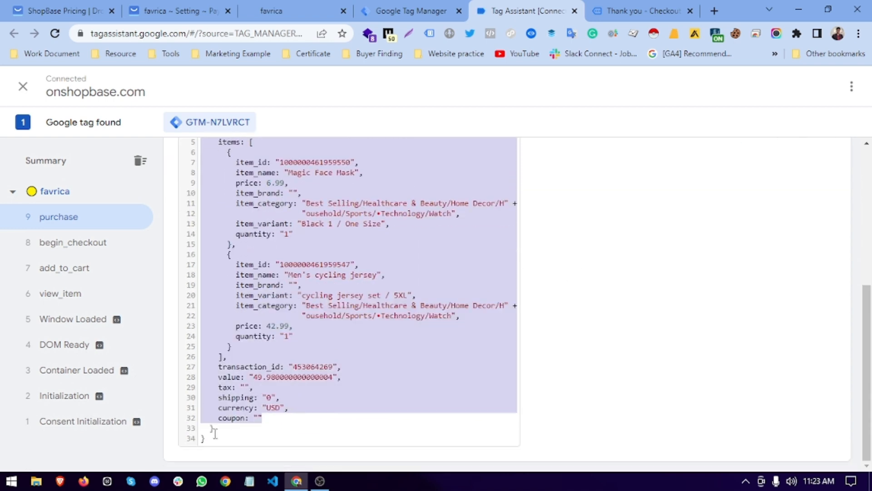
pyautogui.moveTo(215, 432); pyautogui.dragTo(175, 164)
pyautogui.scroll(2, 182, 211)
pyautogui.scroll(4, 557, 295)
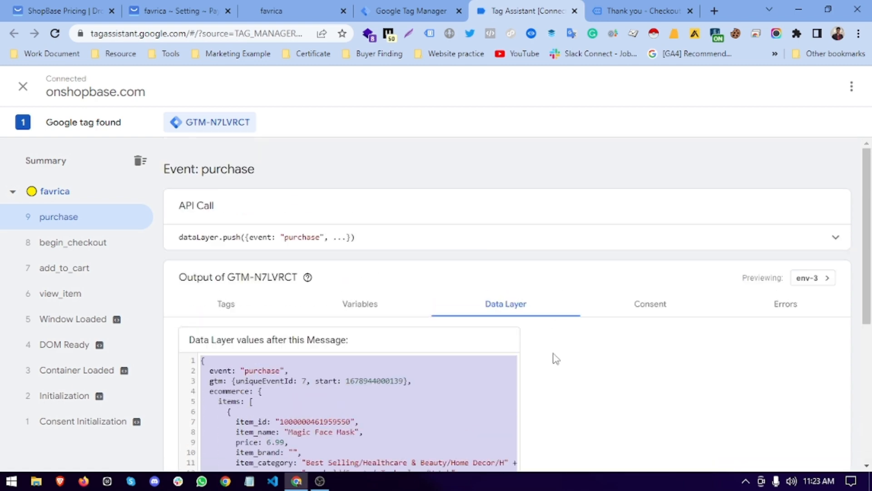
pyautogui.scroll(-3, 552, 359)
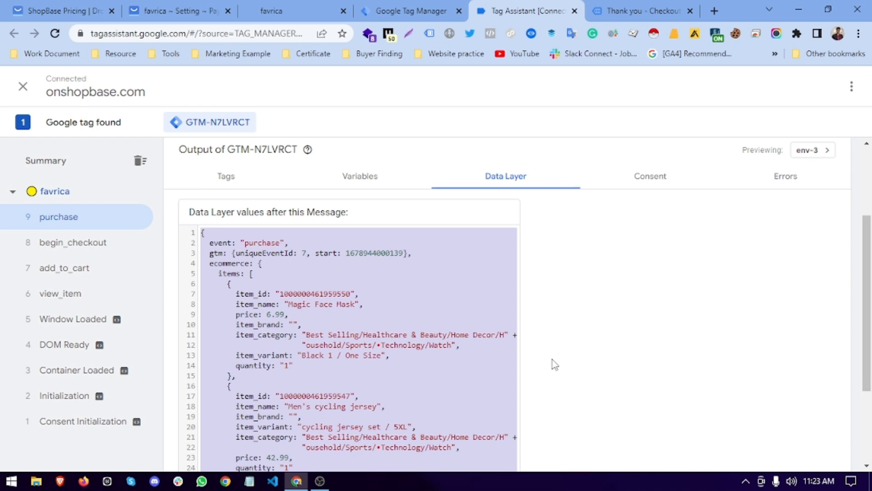
pyautogui.scroll(-3, 595, 362)
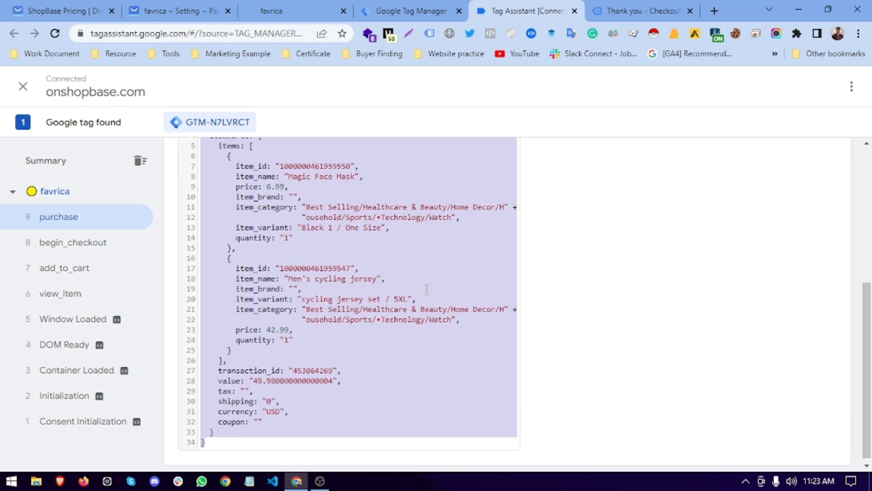
pyautogui.scroll(3, 449, 295)
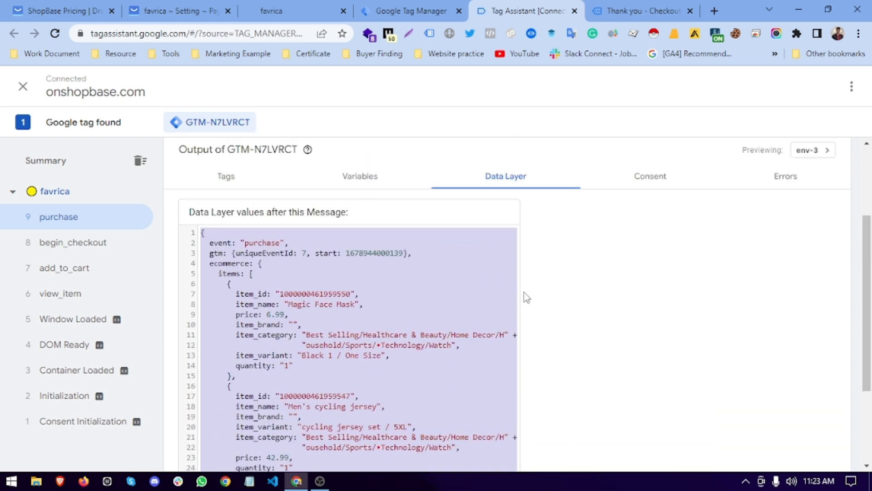